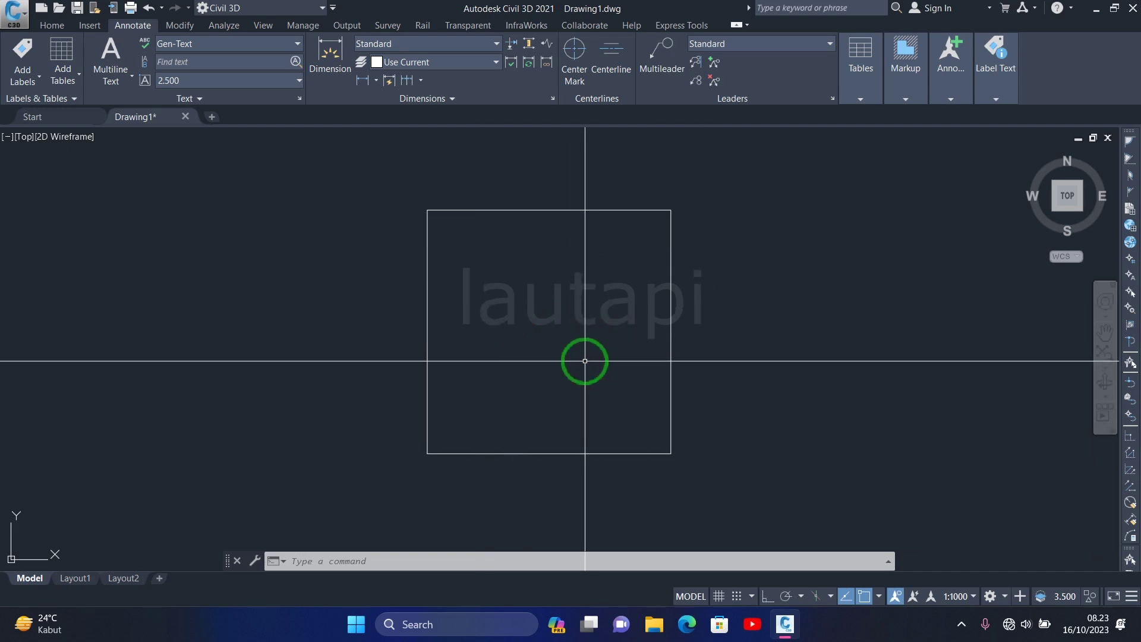
Step: Load Coordinat Table With Text.lsp from the Desktop via APPLOAD and dismiss its instructions window
middle_click_drag(686, 346, 689, 381)
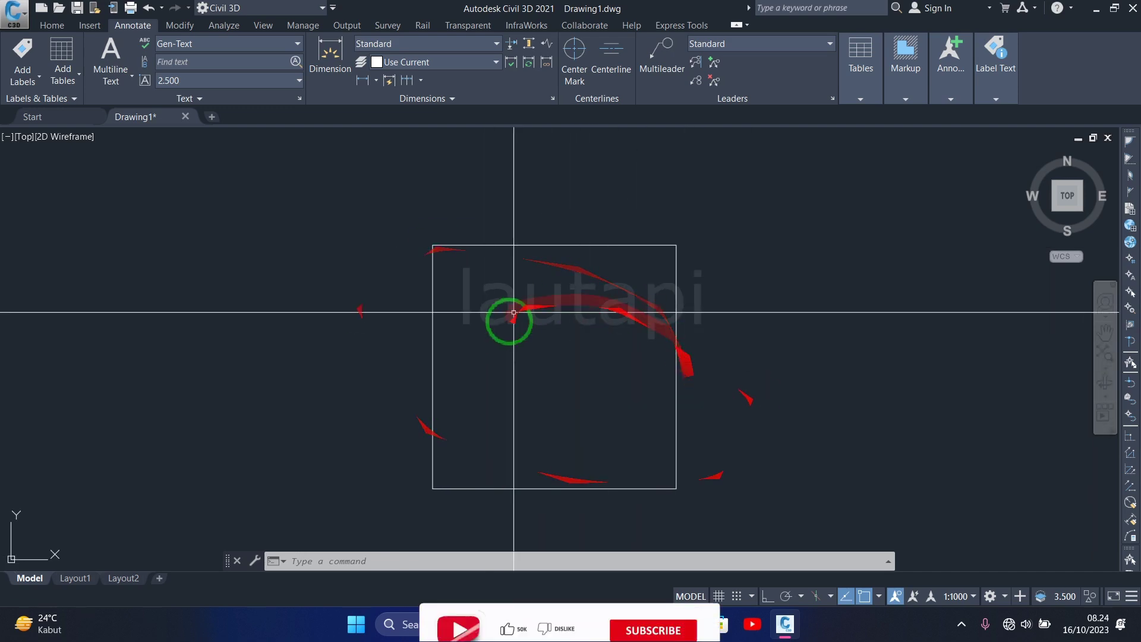
middle_click_drag(545, 379, 527, 375)
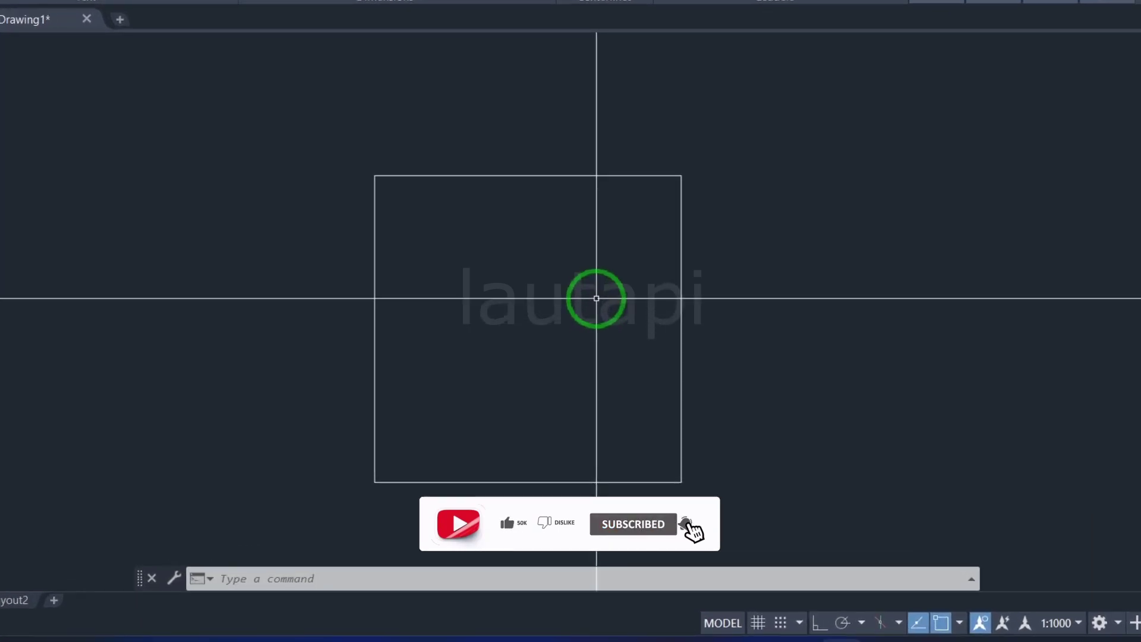
type("AP")
key("Return")
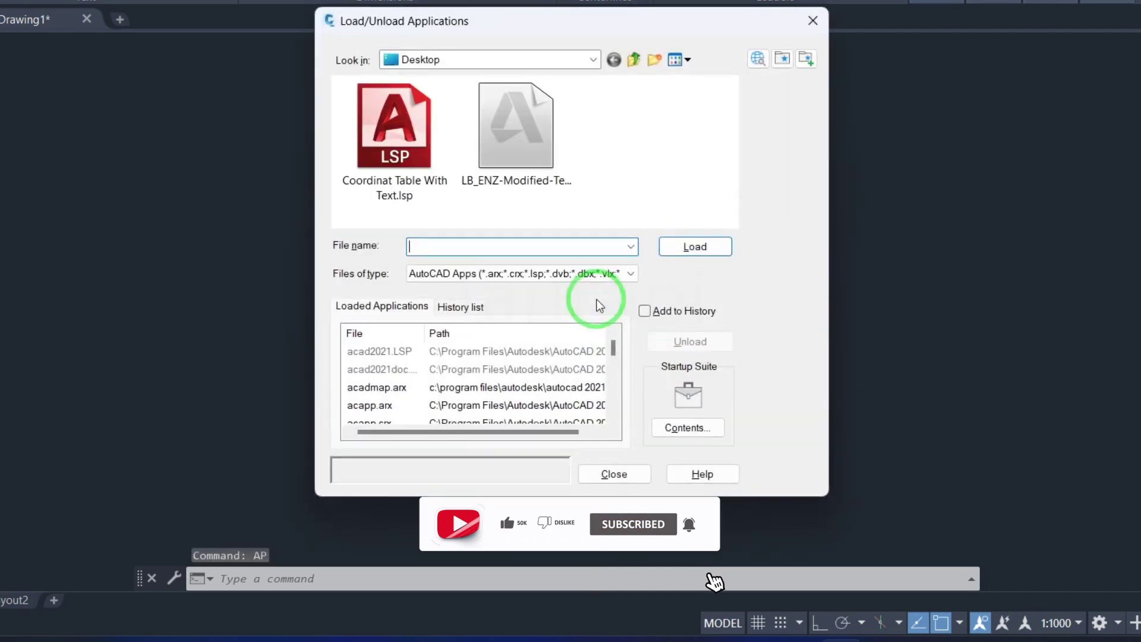
left_click(436, 142)
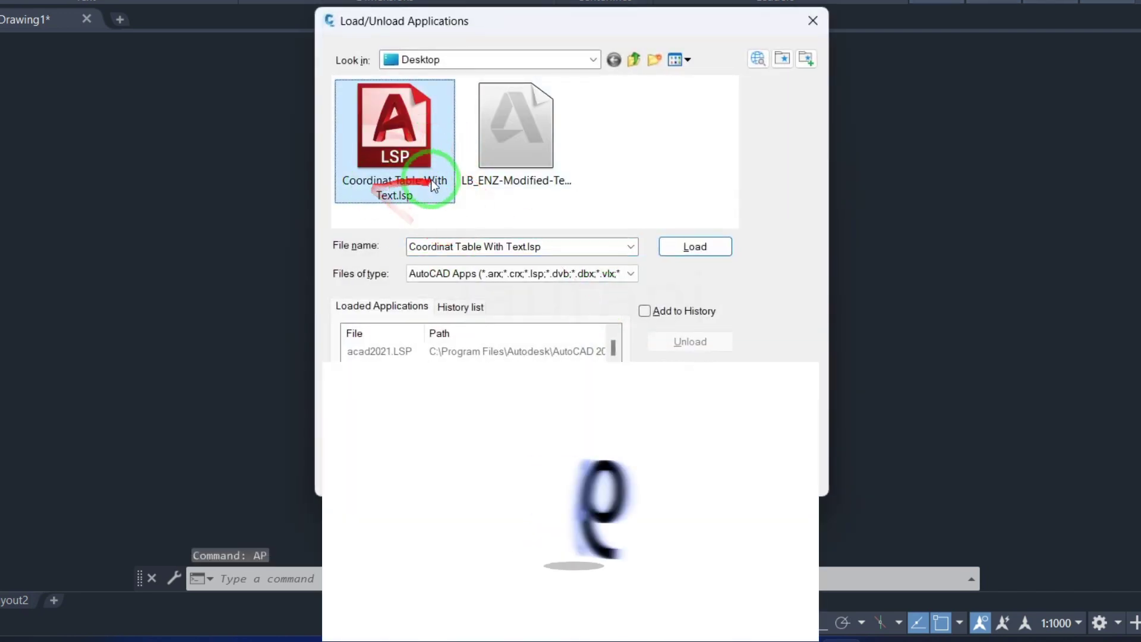
left_click(716, 250)
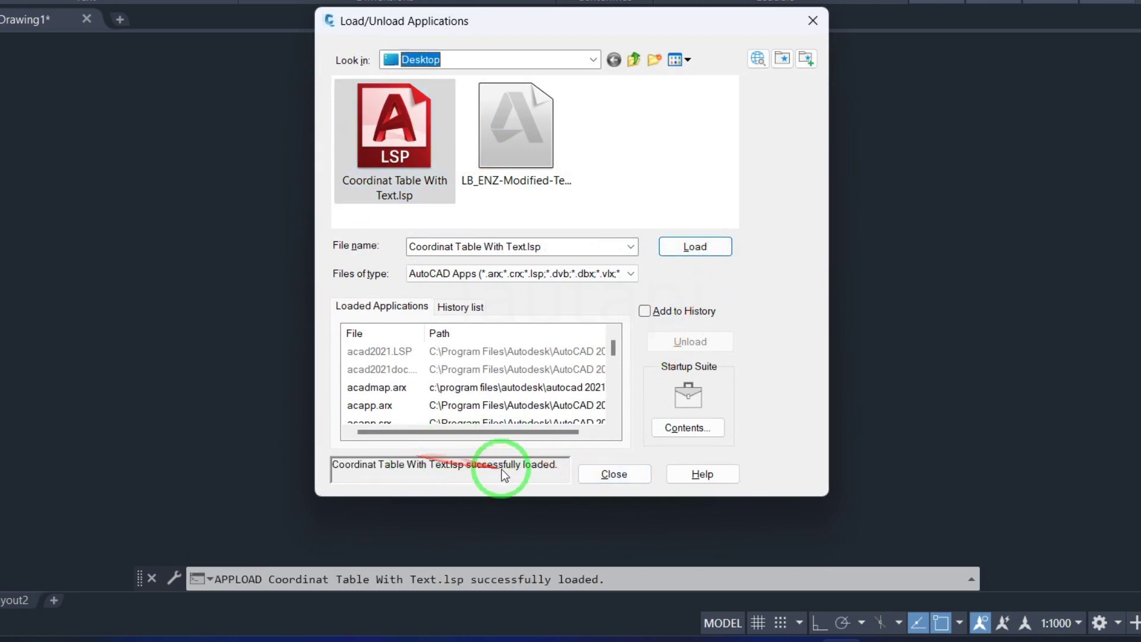
left_click(604, 474)
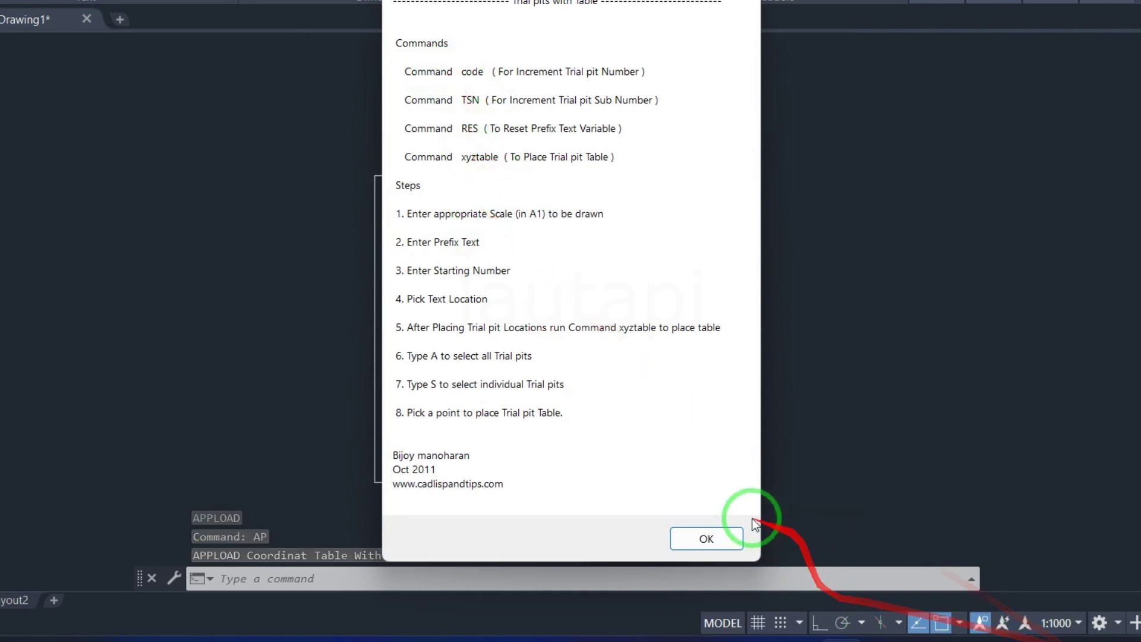
left_click(735, 533)
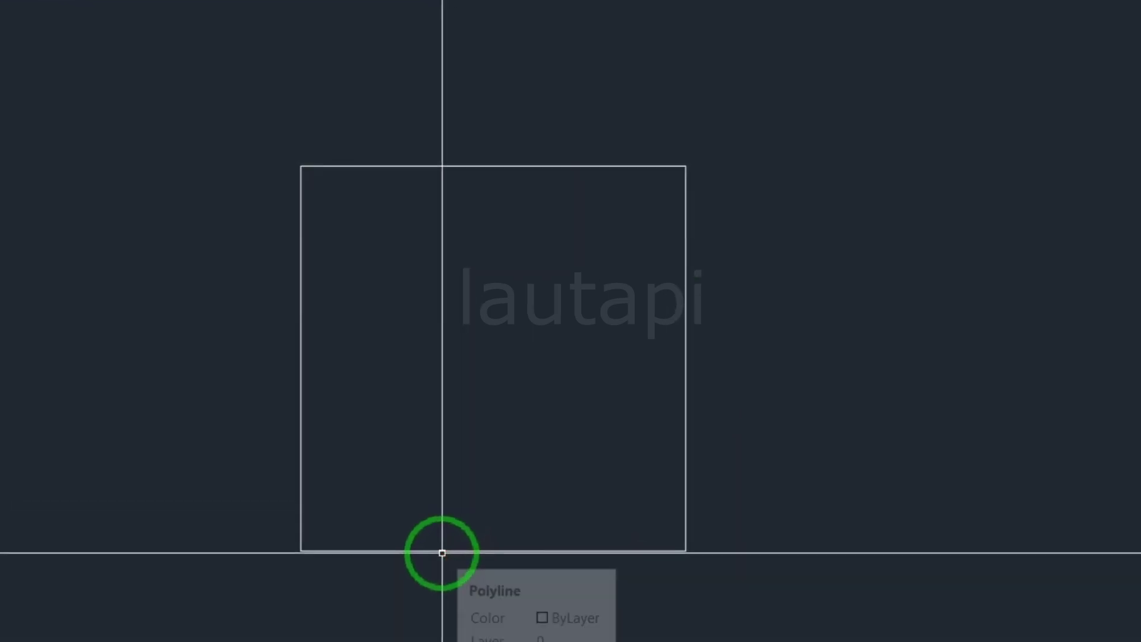
Step: Run CODE with scale 1:1000, label prefix 'example' and starting number 1
type("code")
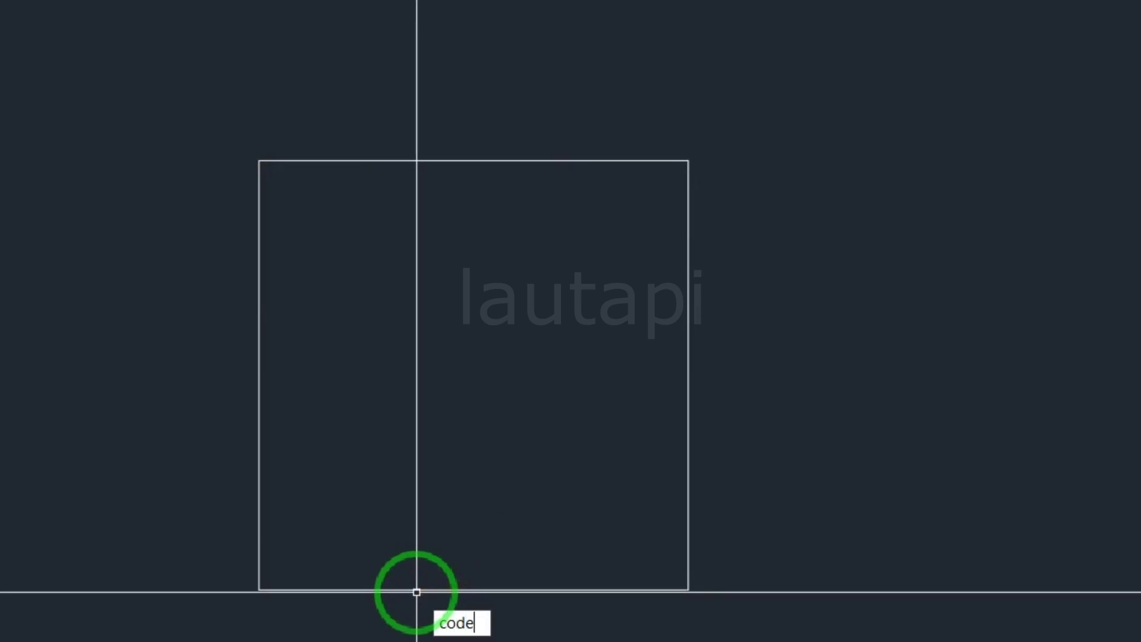
key("Return")
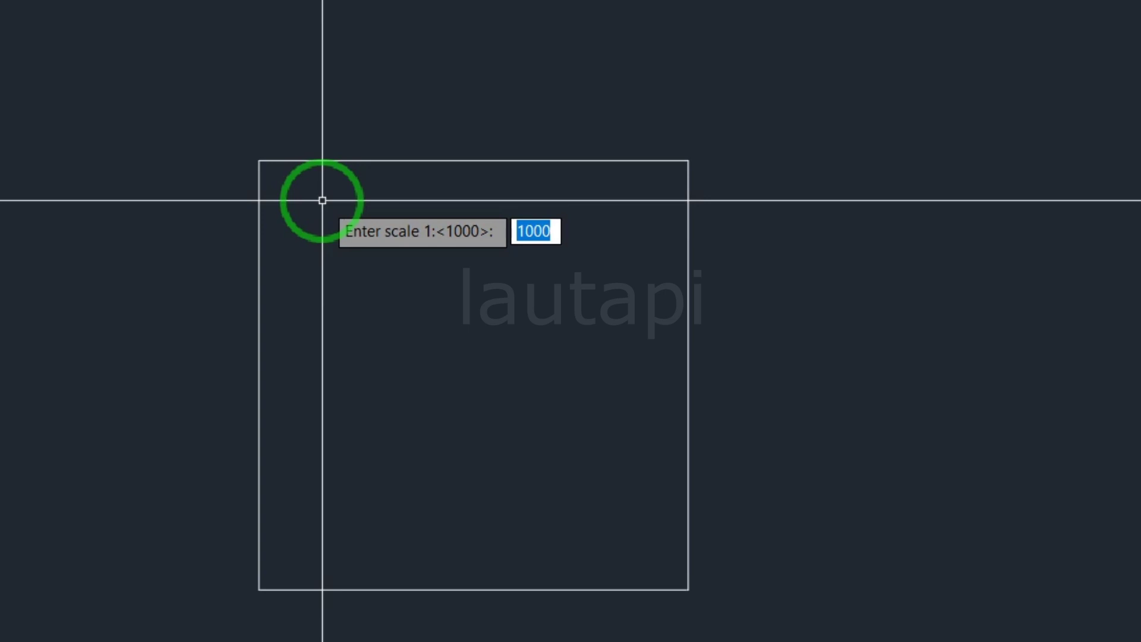
key("Return")
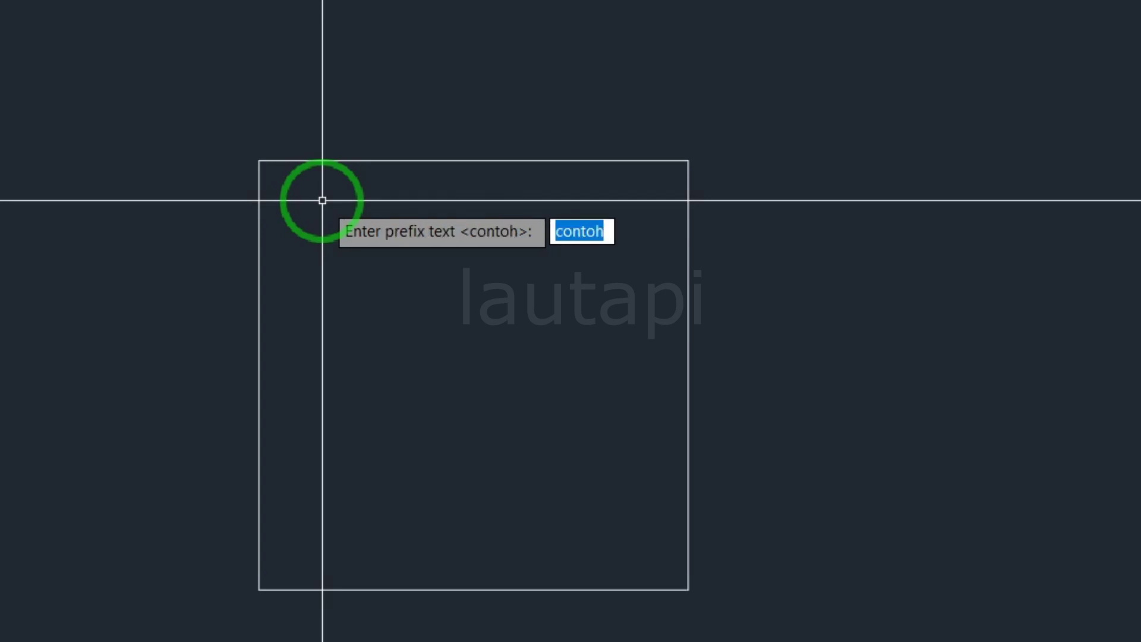
type("example")
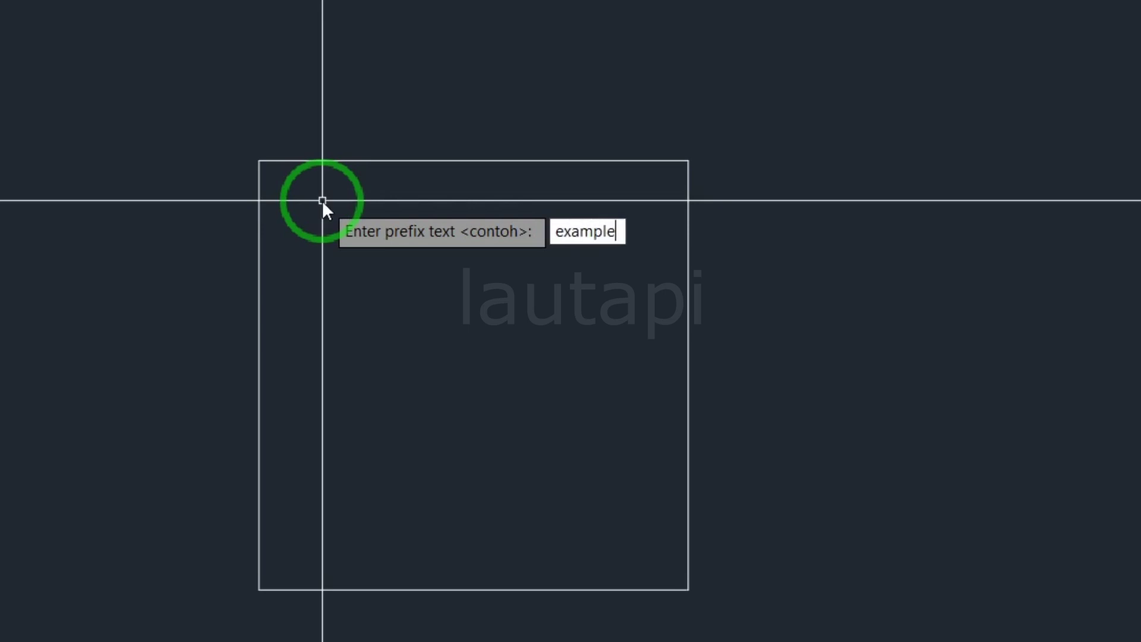
key("Return")
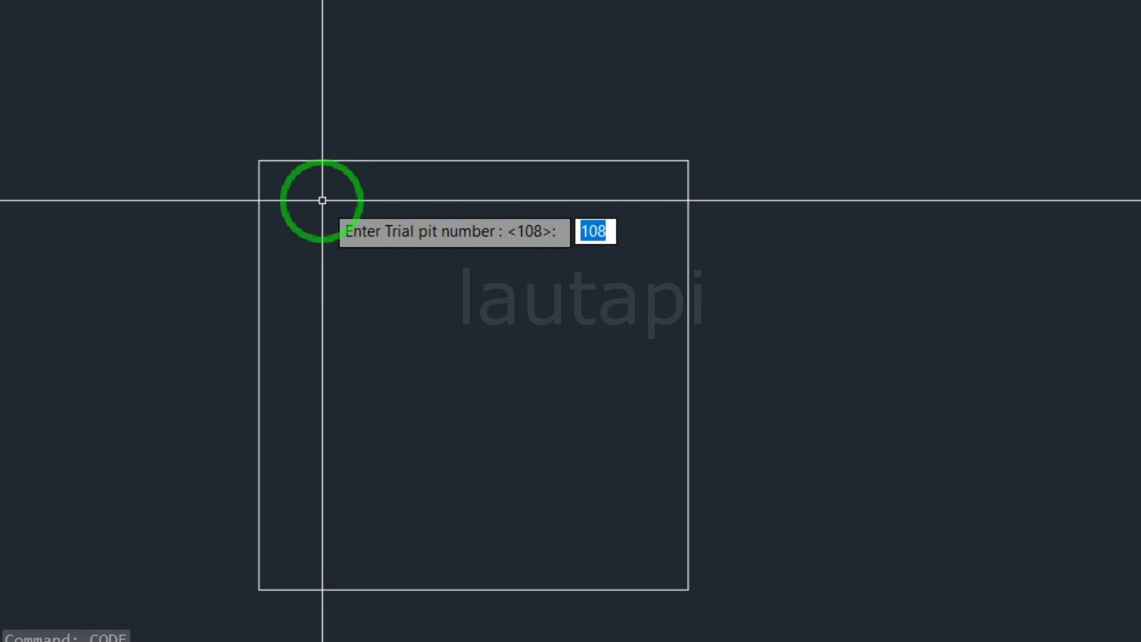
type("1")
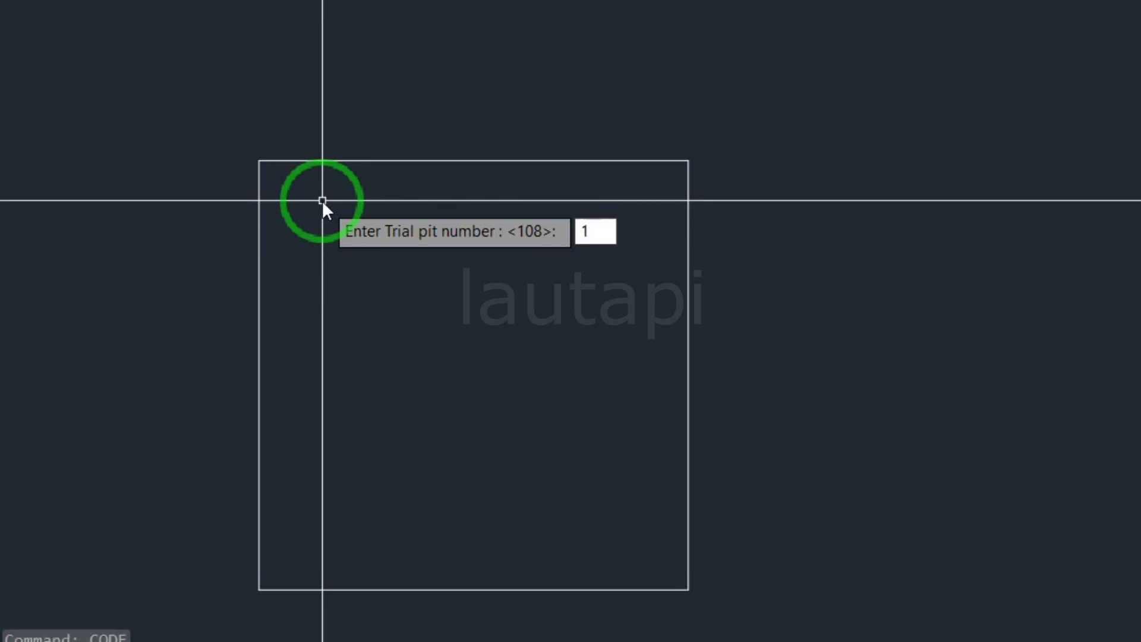
key("Return")
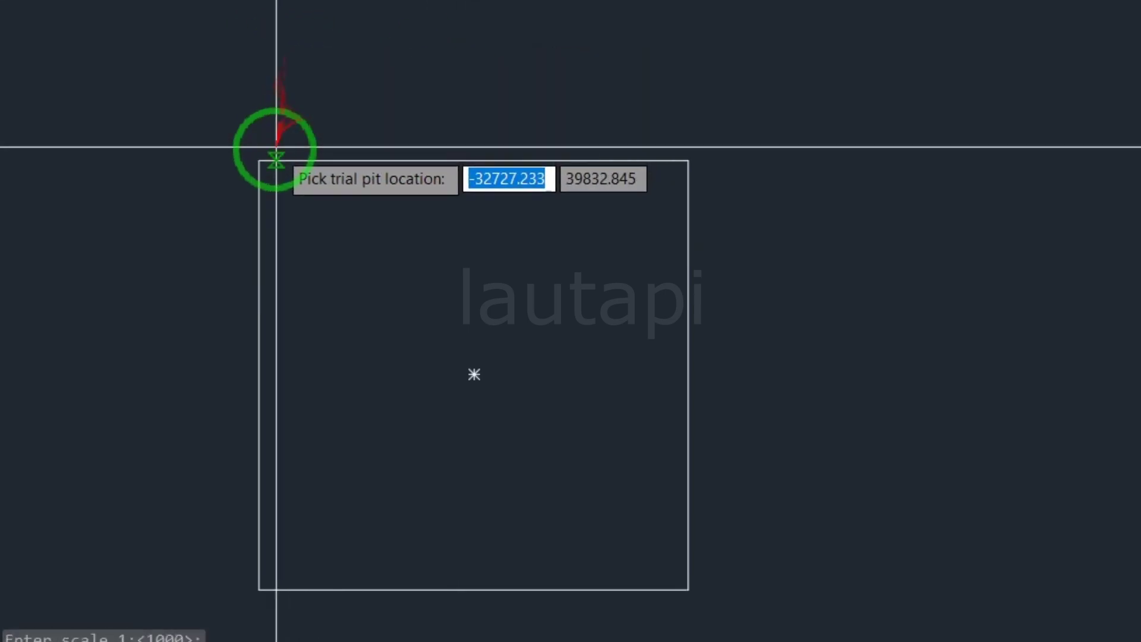
Step: Place example01–07 on the rectangle's four corners and left, top and right midpoints
left_click(259, 161)
left_click(688, 161)
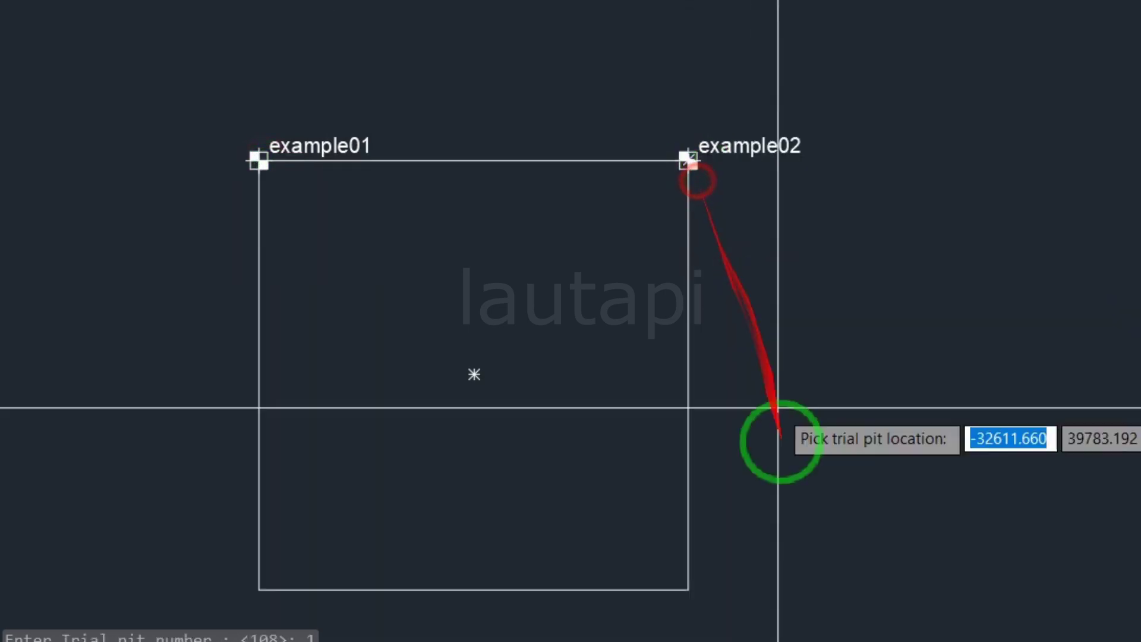
left_click(701, 561)
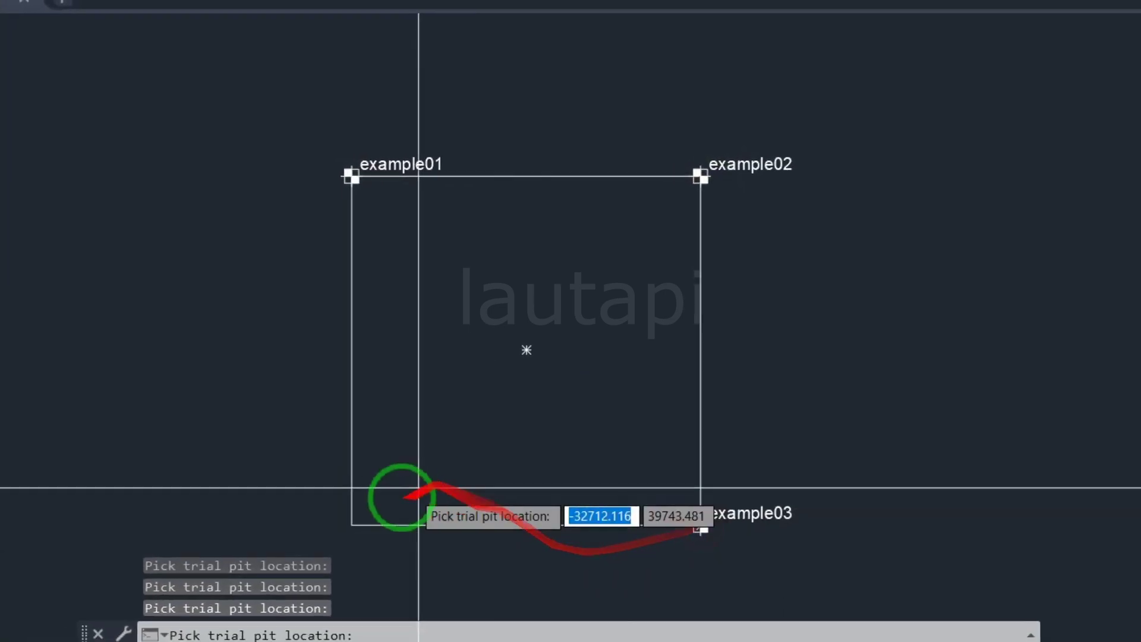
left_click(359, 520)
left_click(357, 347)
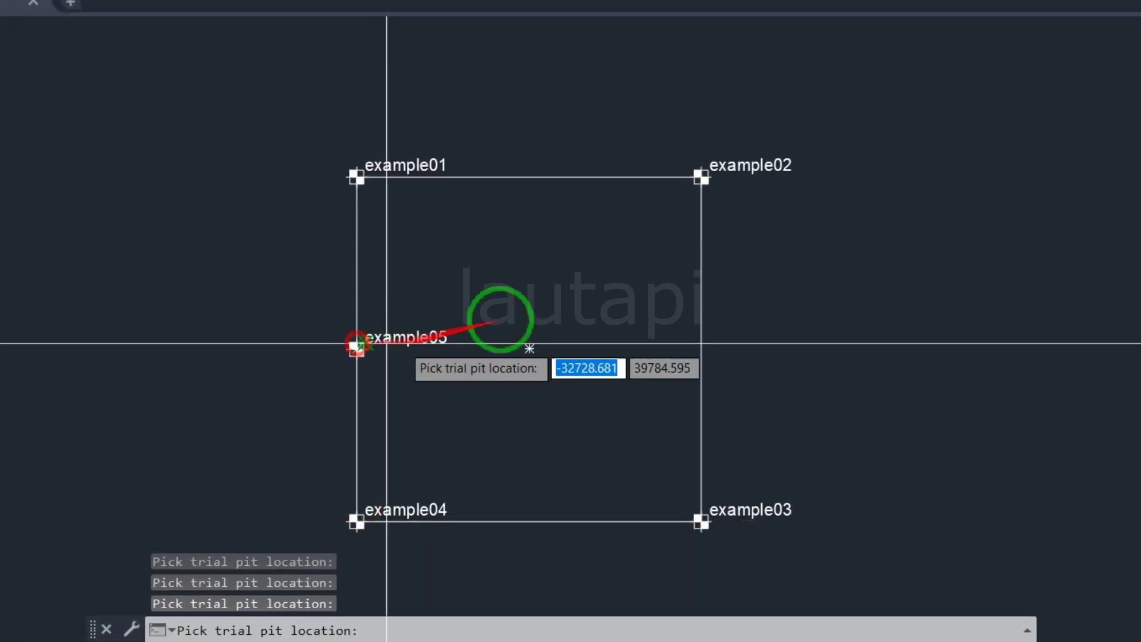
left_click(528, 176)
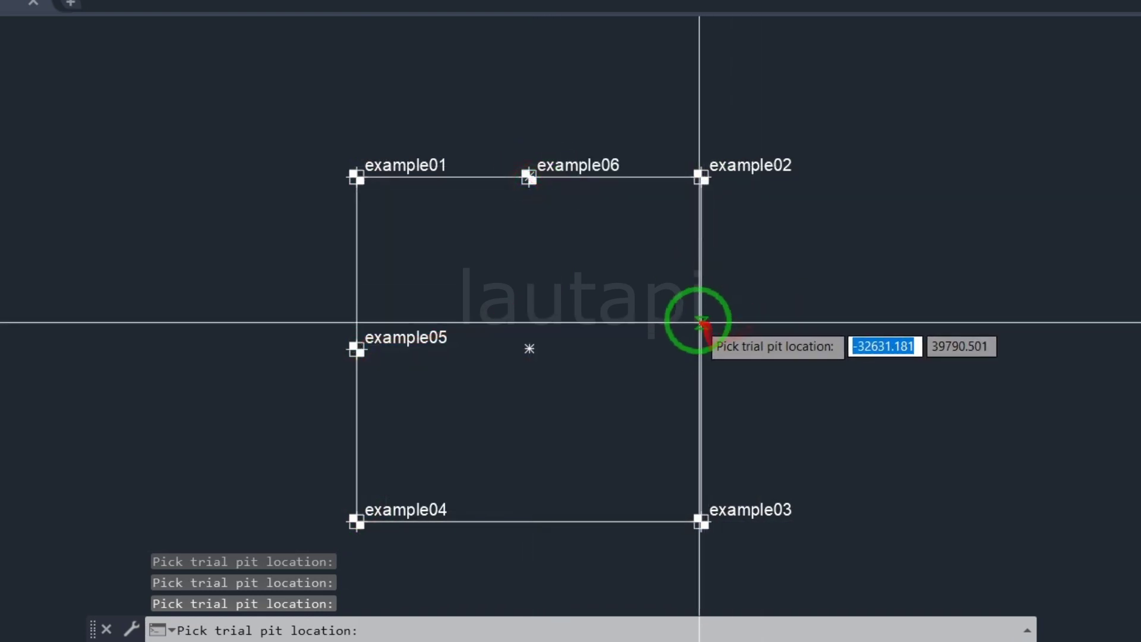
left_click(701, 349)
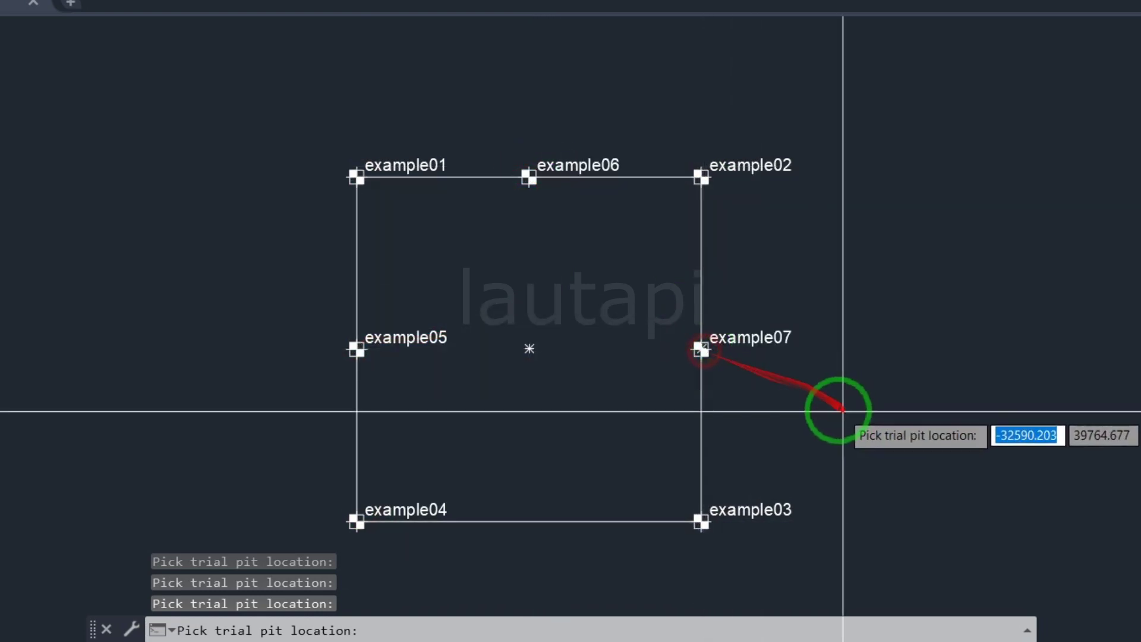
key("Escape")
middle_click_drag(833, 398, 701, 287)
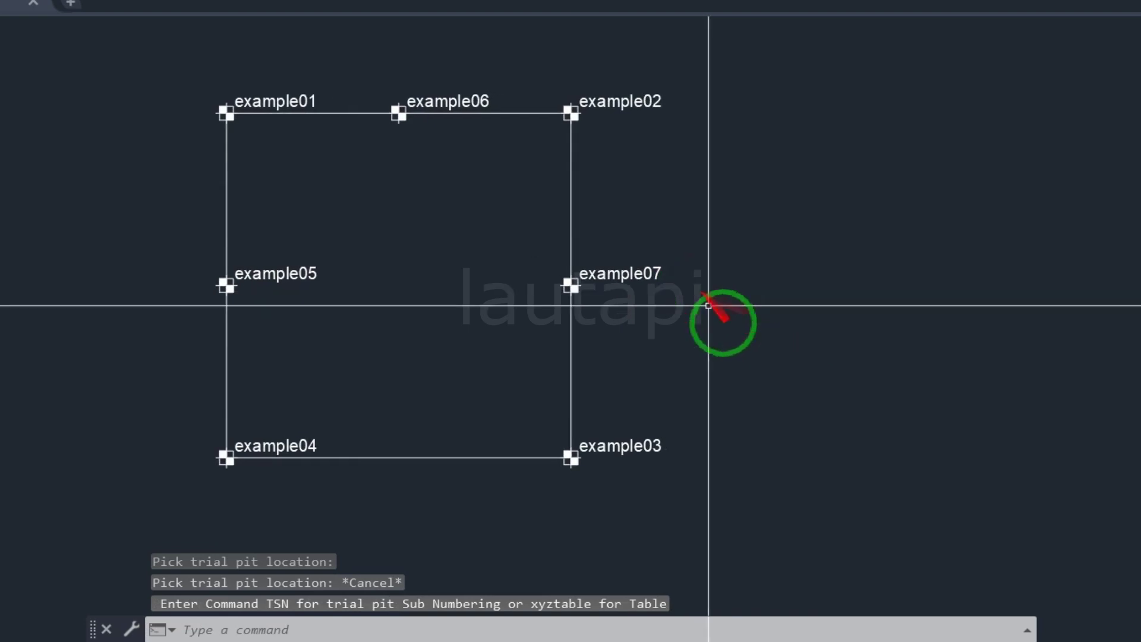
middle_click_drag(667, 248, 664, 287)
type("xy")
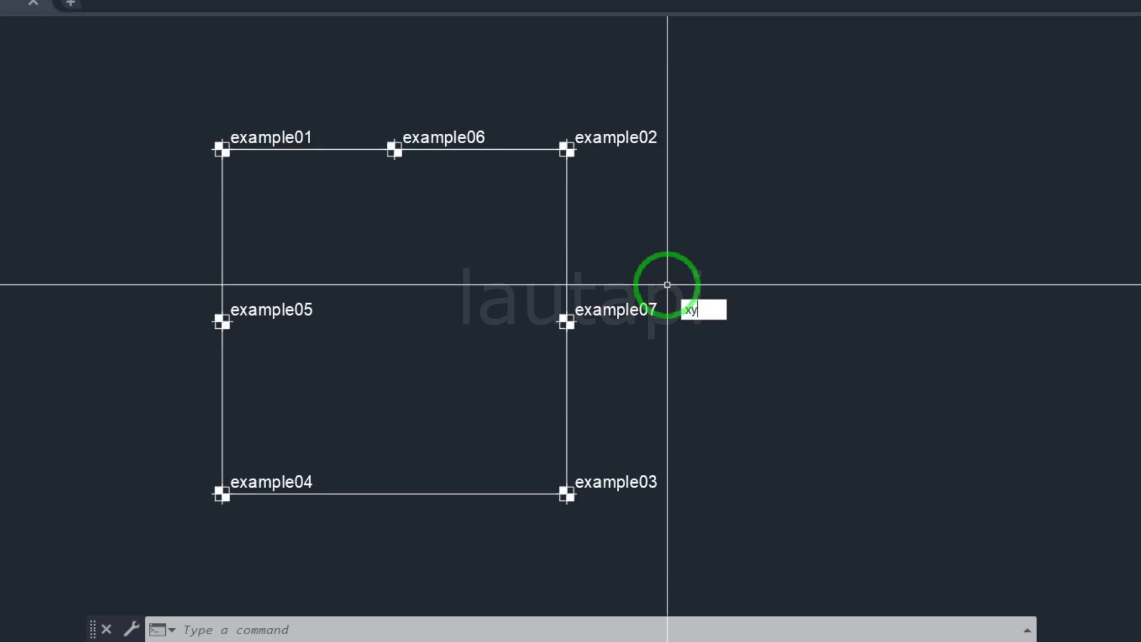
Step: Run XYZTABLE and pick all seven example points individually for the table
type("ztable")
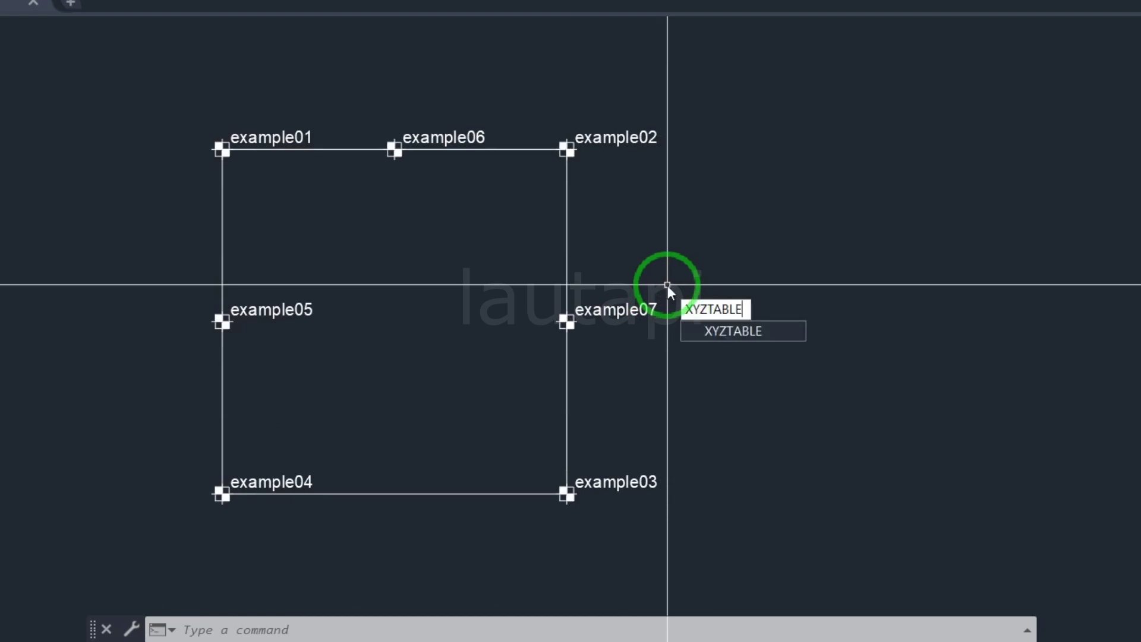
key("Return")
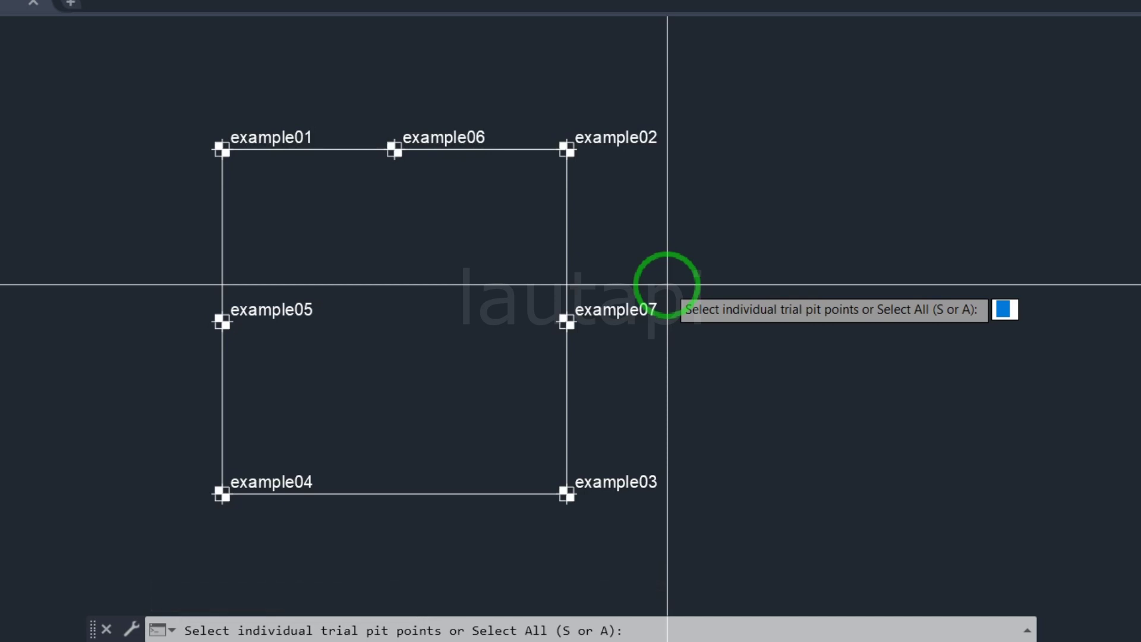
type("s")
key("Return")
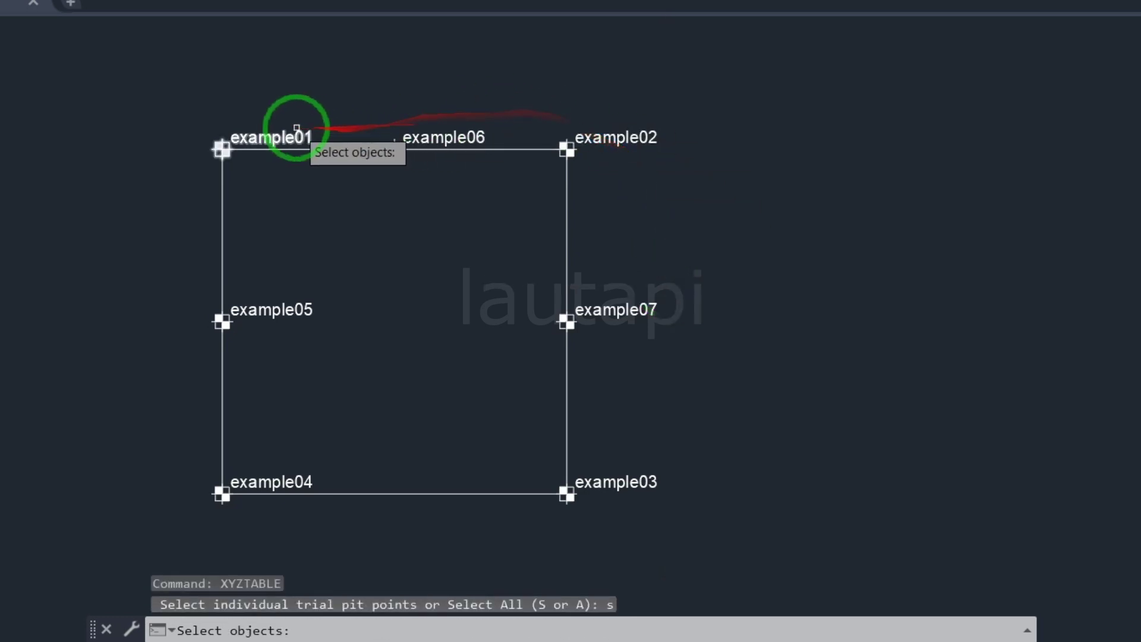
left_click(289, 133)
left_click(470, 137)
left_click(615, 140)
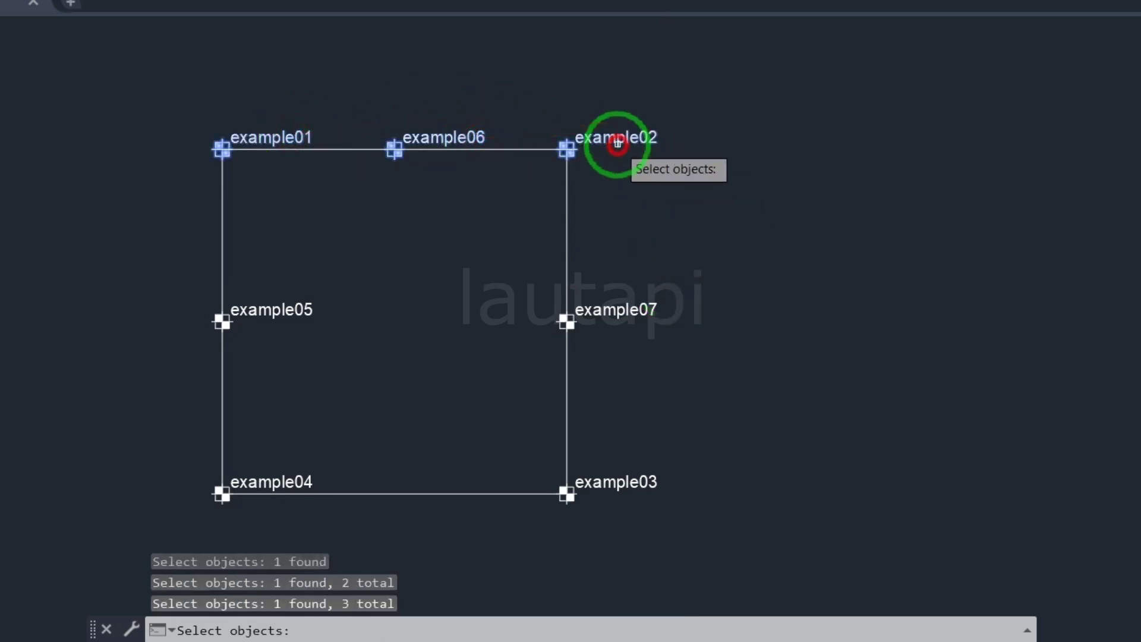
left_click(664, 338)
left_click(652, 483)
left_click(292, 314)
left_click(298, 482)
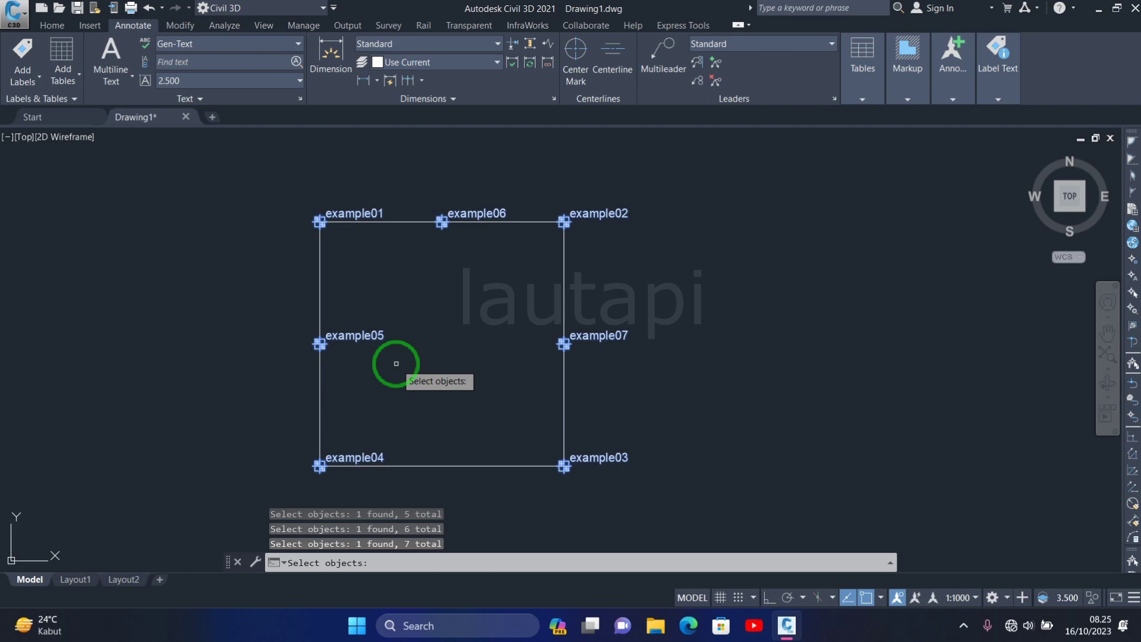
key("Return")
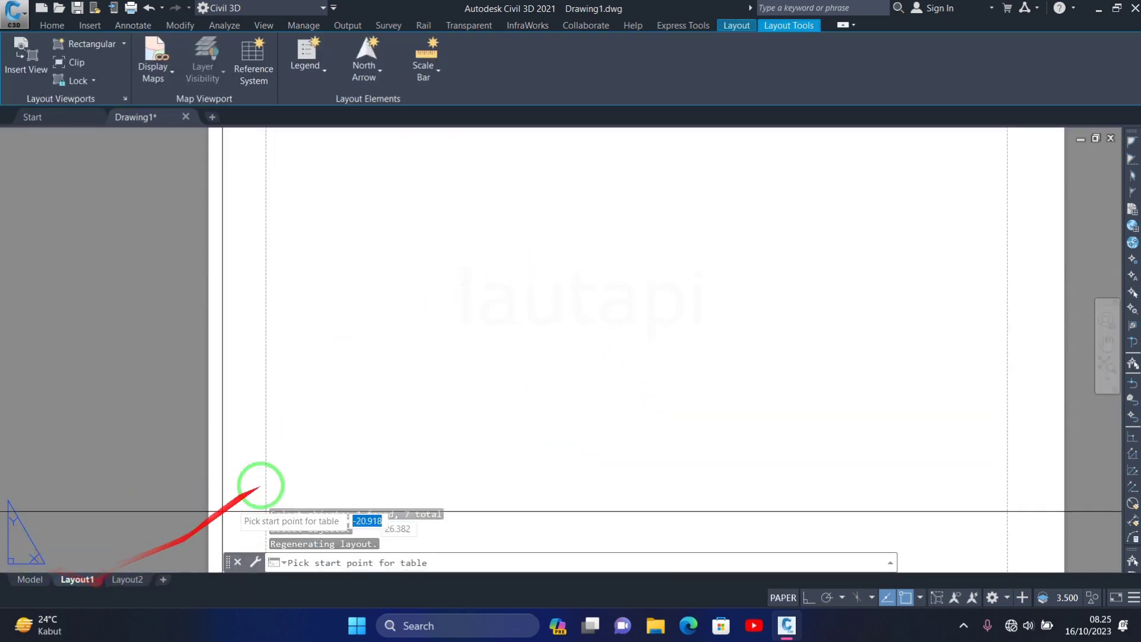
Step: Place the TRAIL PIT DETAILS table on the Layout1 sheet
scroll(492, 280, "down", 4)
left_click(470, 277)
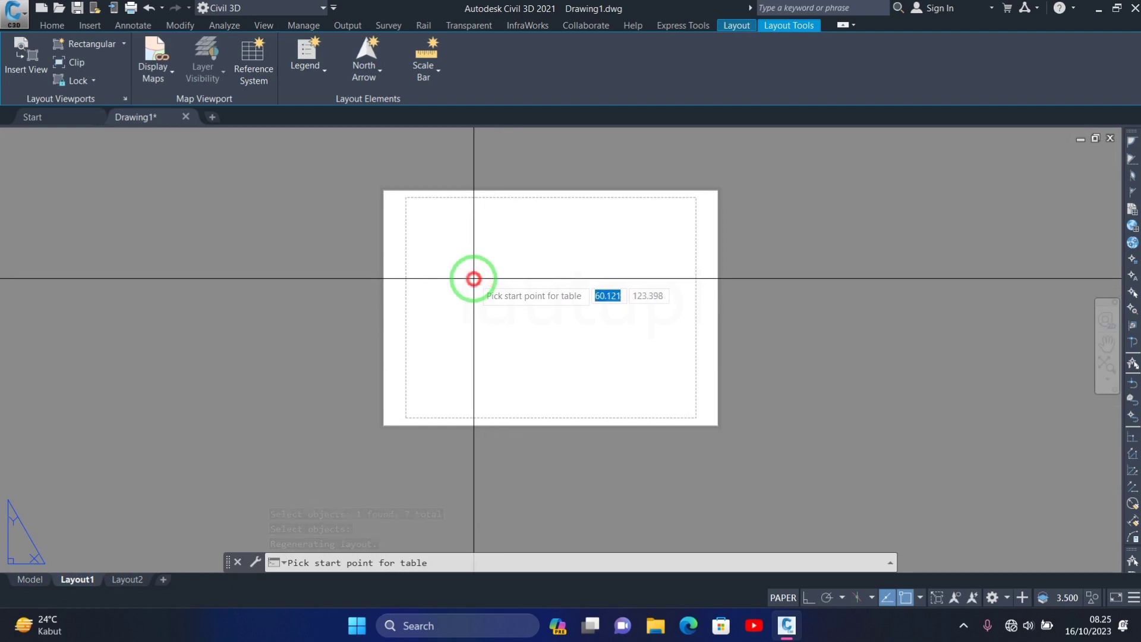
scroll(468, 277, "up", 4)
scroll(468, 277, "up", 2)
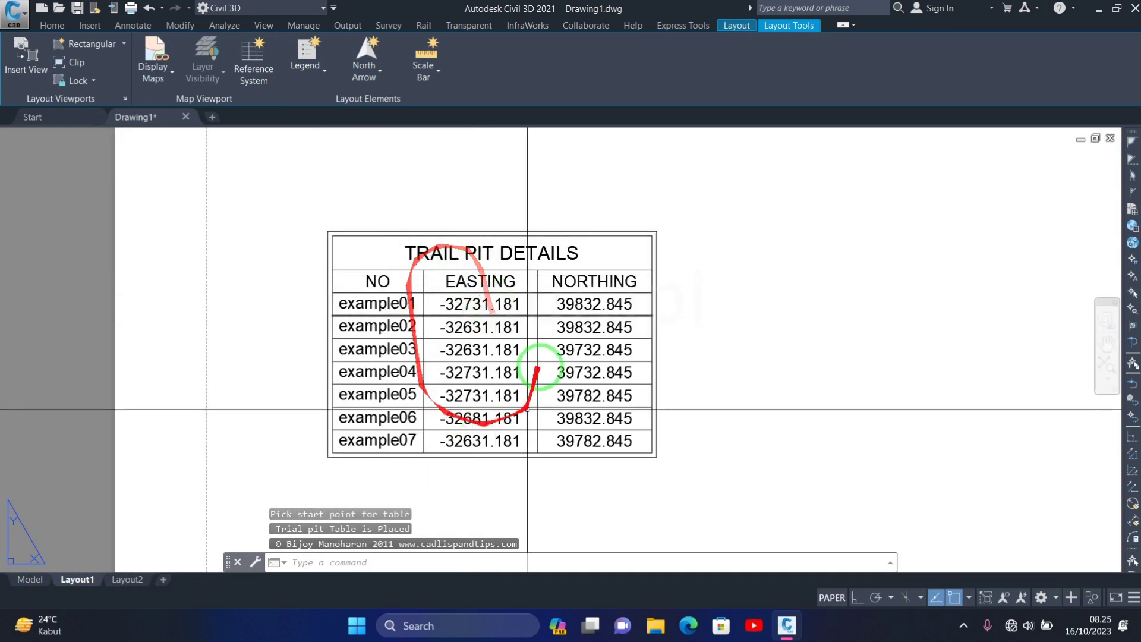
Step: Cut the table from Layout1 and paste it into model space beside the example grid
left_click(782, 515)
left_click(255, 159)
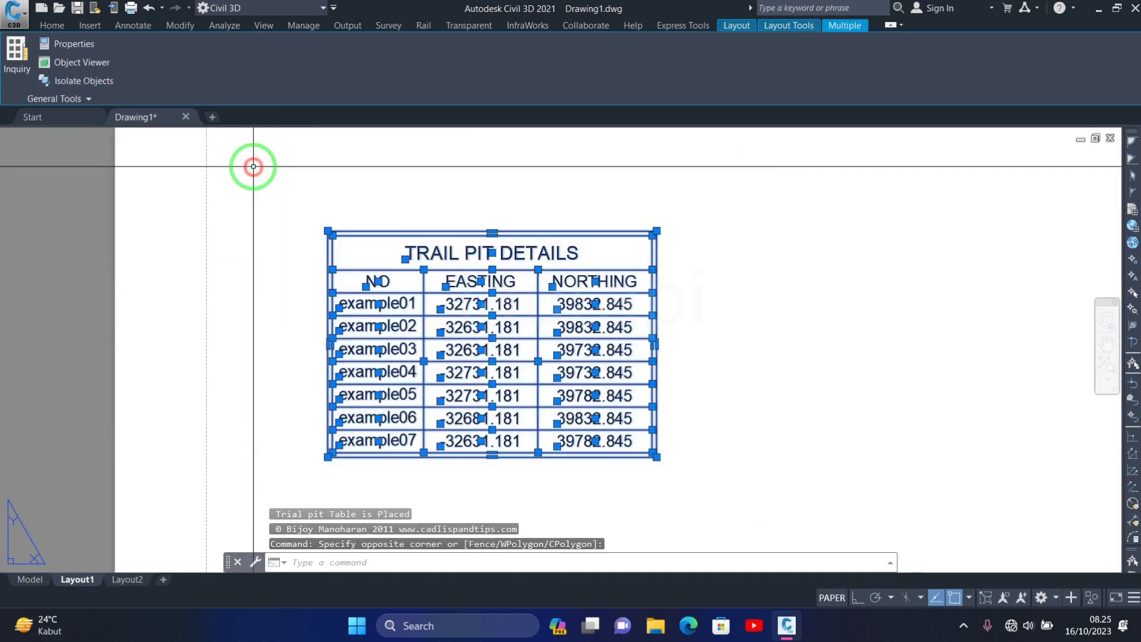
key("ctrl+x")
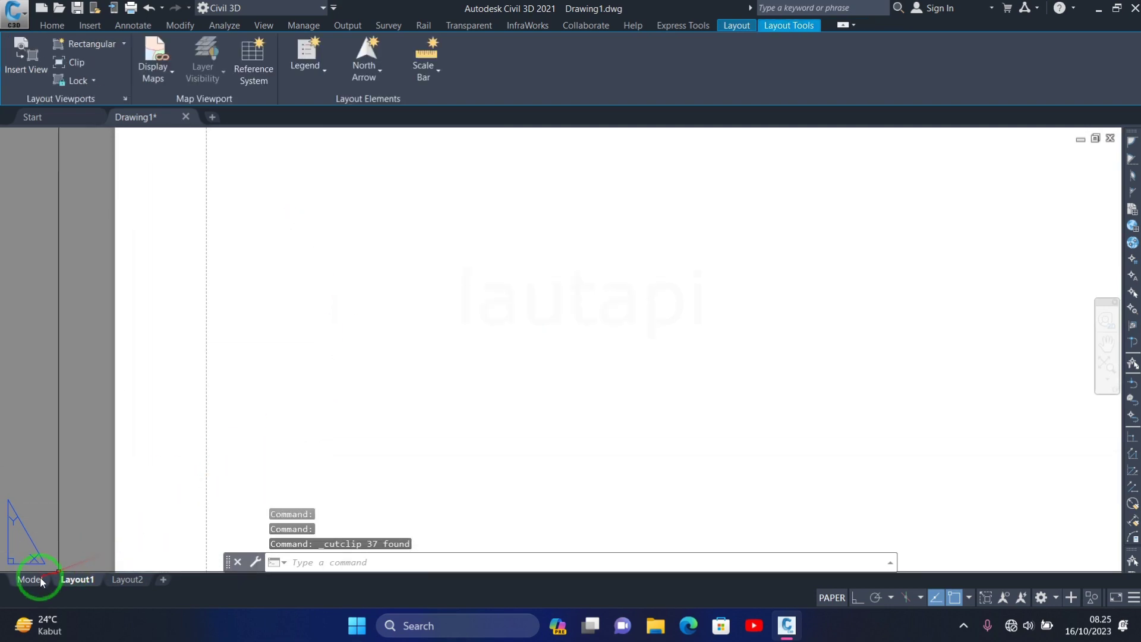
left_click(30, 579)
key("ctrl+v")
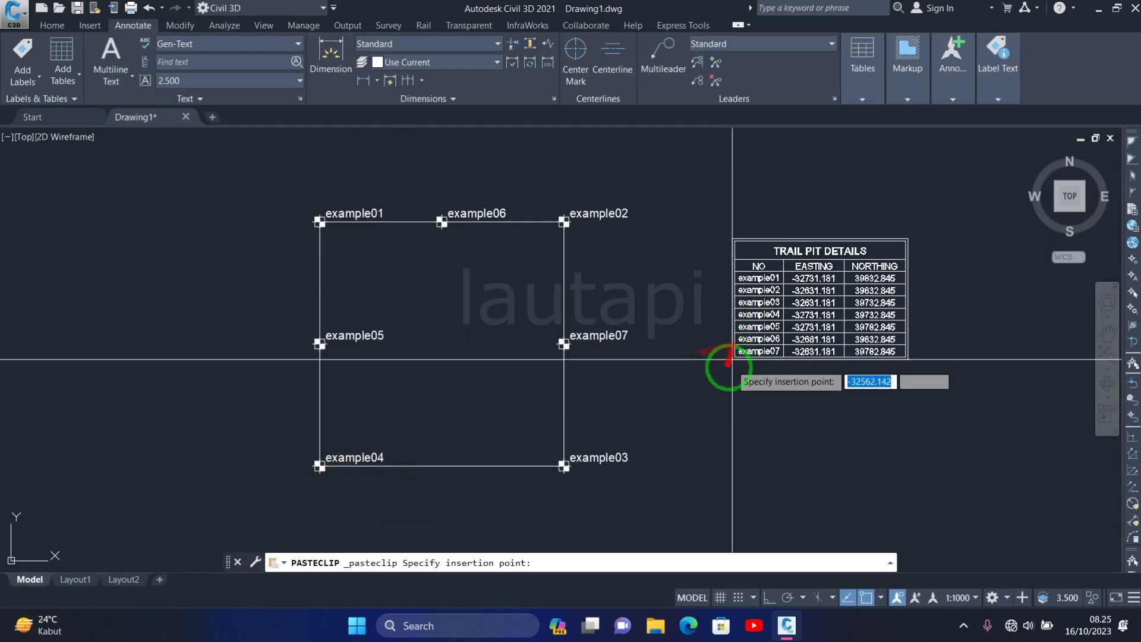
scroll(770, 353, "up", 2)
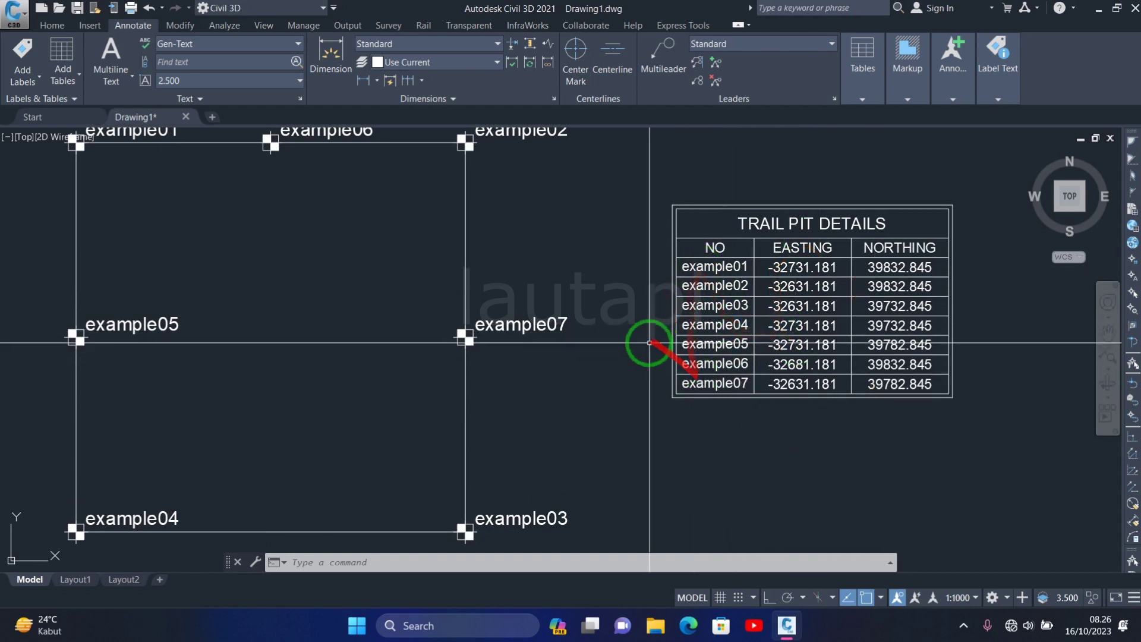
scroll(650, 337, "down", 2)
scroll(534, 215, "up", 2)
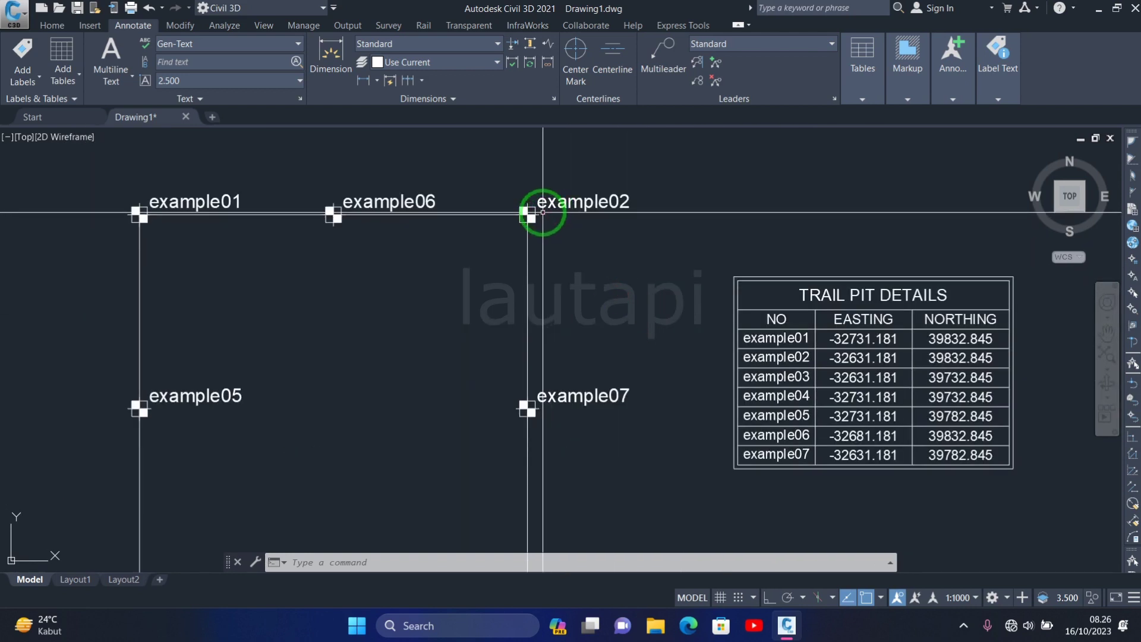
left_click(539, 214)
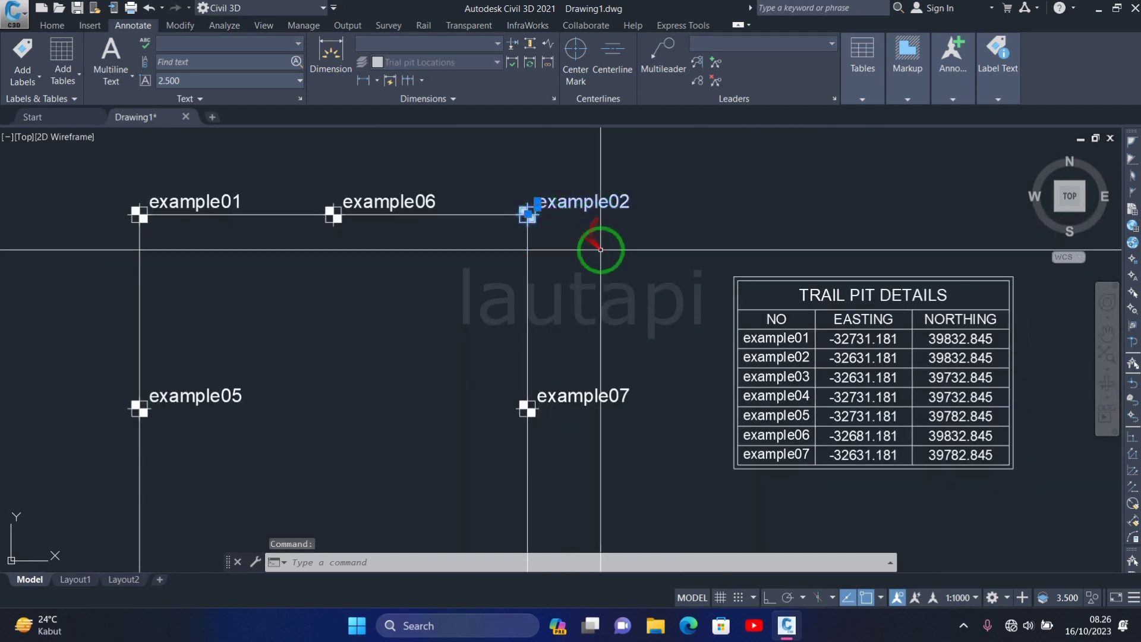
key("Return")
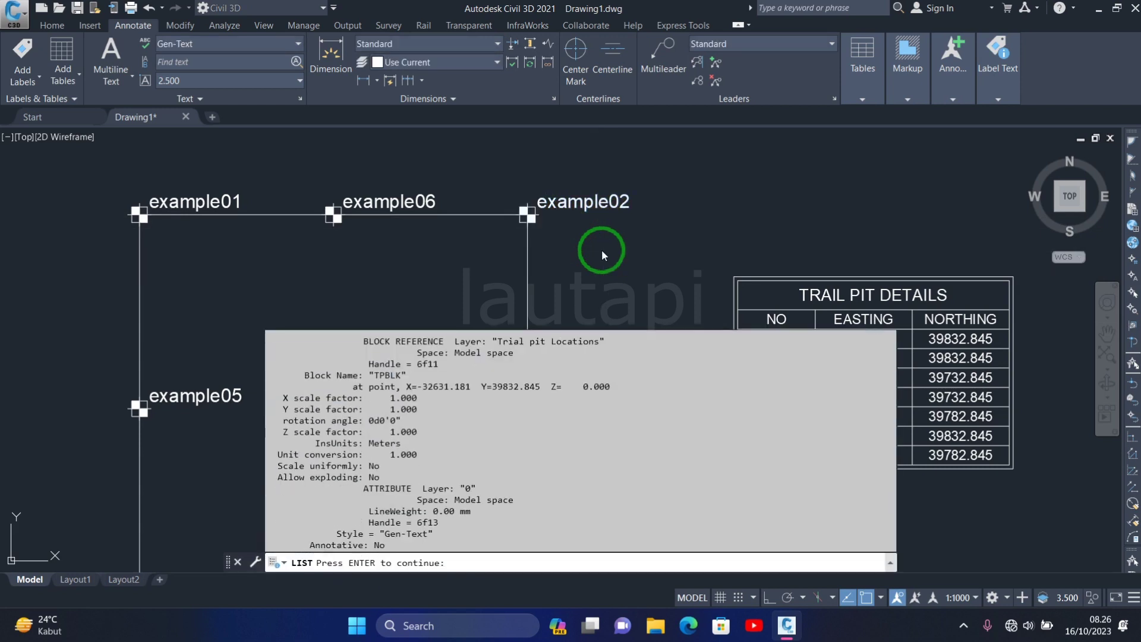
mouse_move(838, 338)
middle_mouse_down()
mouse_move(810, 280)
mouse_move(707, 209)
mouse_move(714, 270)
mouse_move(740, 286)
middle_mouse_up()
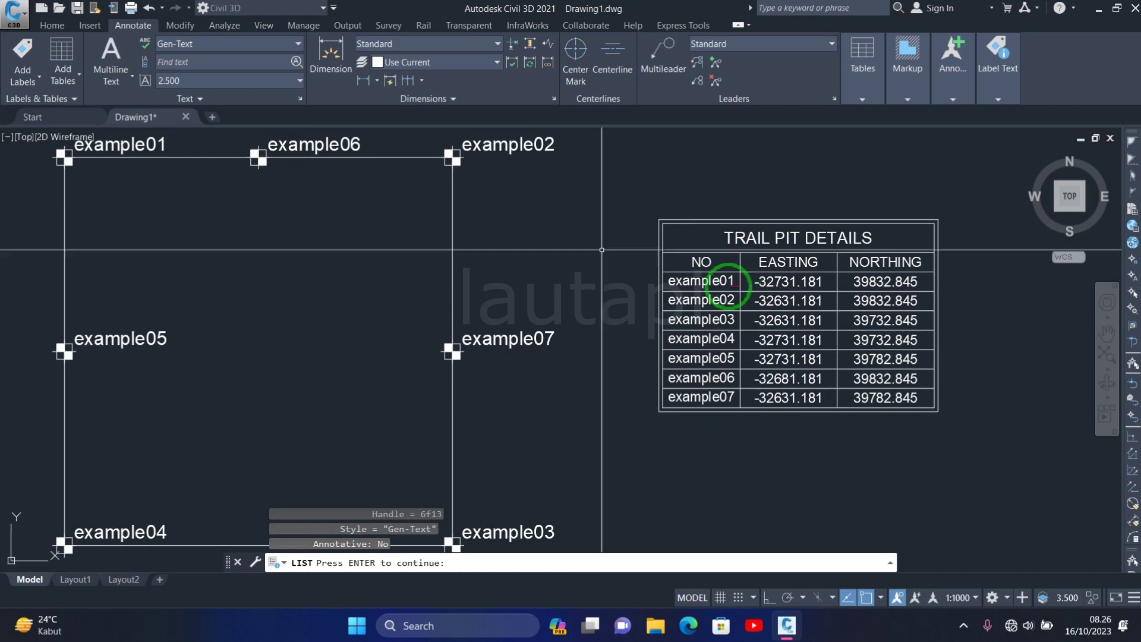
key("Return")
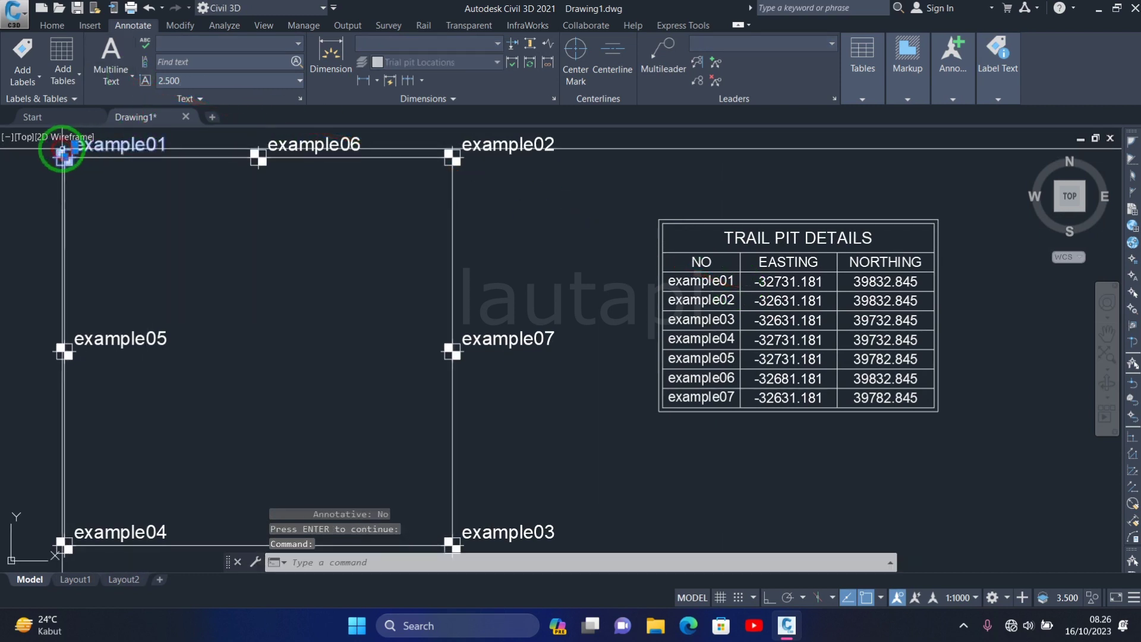
left_click(62, 155)
key("Return")
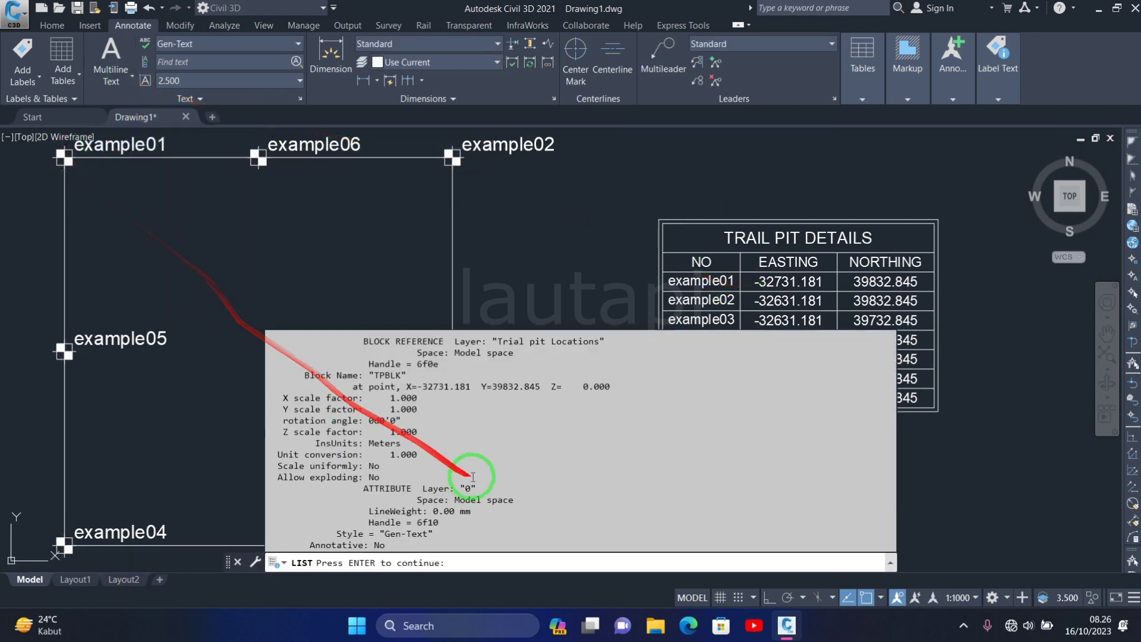
mouse_move(437, 392)
left_mouse_down()
mouse_move(599, 382)
mouse_move(764, 301)
mouse_move(420, 386)
mouse_move(756, 344)
left_mouse_up()
left_click_drag(861, 291, 498, 392)
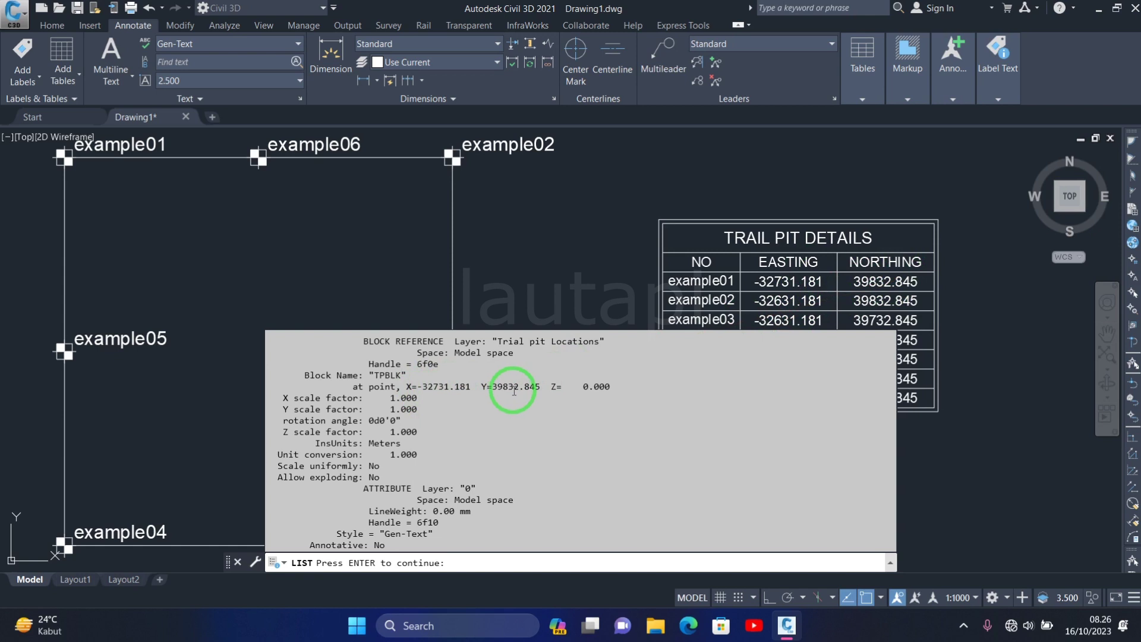
mouse_move(520, 391)
left_mouse_down()
mouse_move(885, 318)
mouse_move(868, 285)
mouse_move(757, 303)
mouse_move(683, 380)
mouse_move(506, 398)
mouse_move(983, 330)
left_mouse_up()
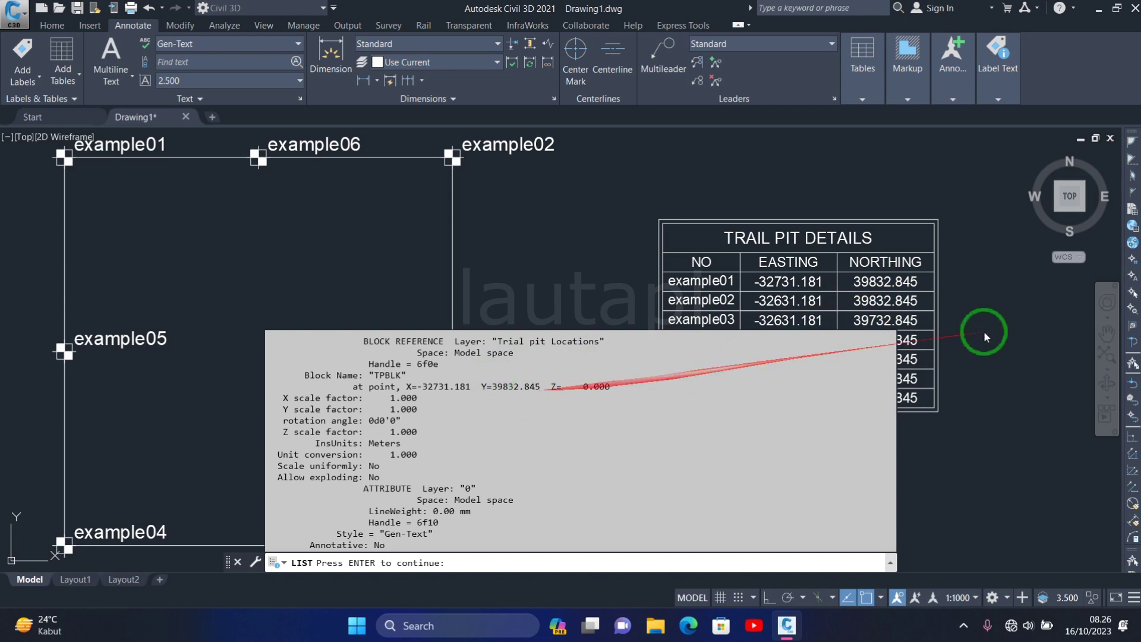
left_click(997, 277)
left_click_drag(997, 277, 967, 301)
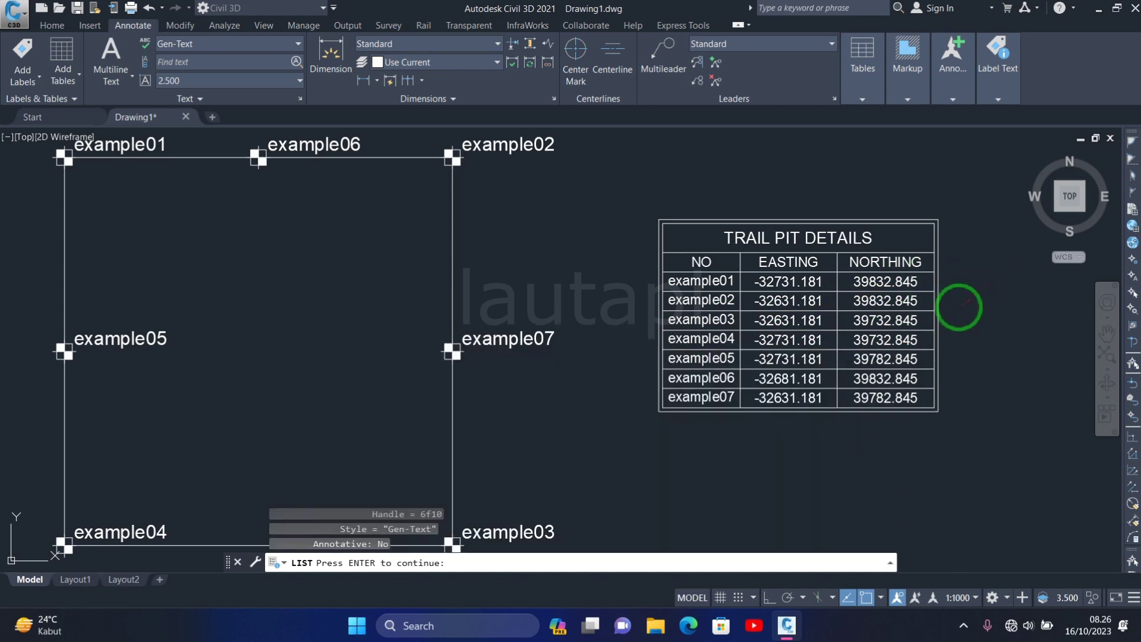
scroll(501, 247, "down", 4)
mouse_move(377, 259)
middle_mouse_down()
mouse_move(542, 250)
mouse_move(573, 293)
middle_mouse_up()
Step: Draw a closed five-vertex pentagon polyline to the left of the example points
type("pl")
key("Return")
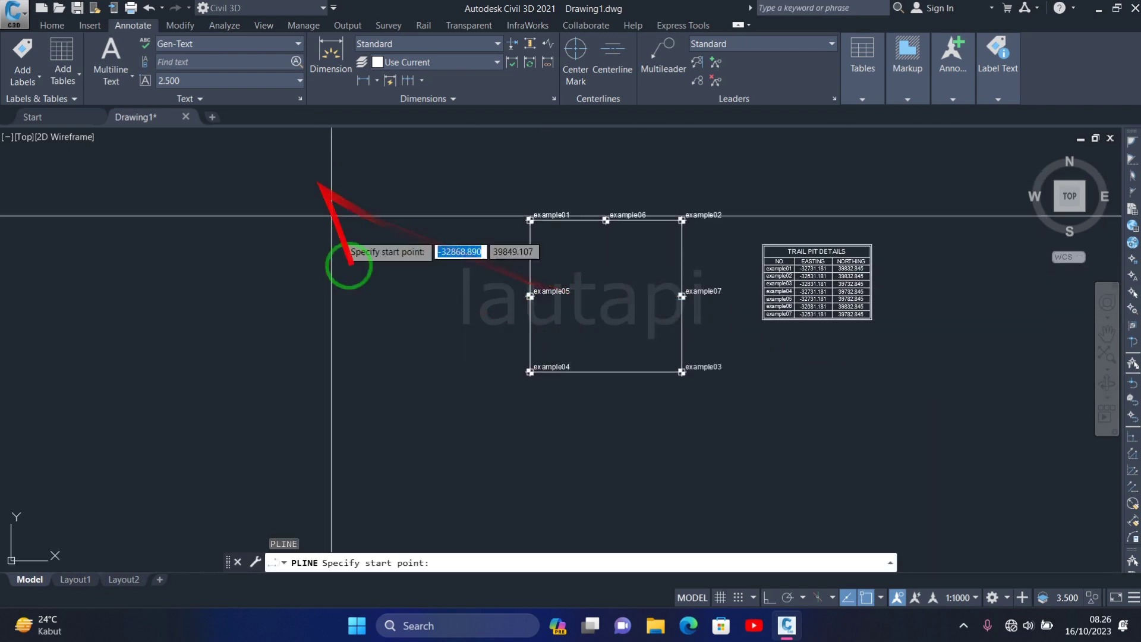
left_click(343, 240)
left_click(274, 314)
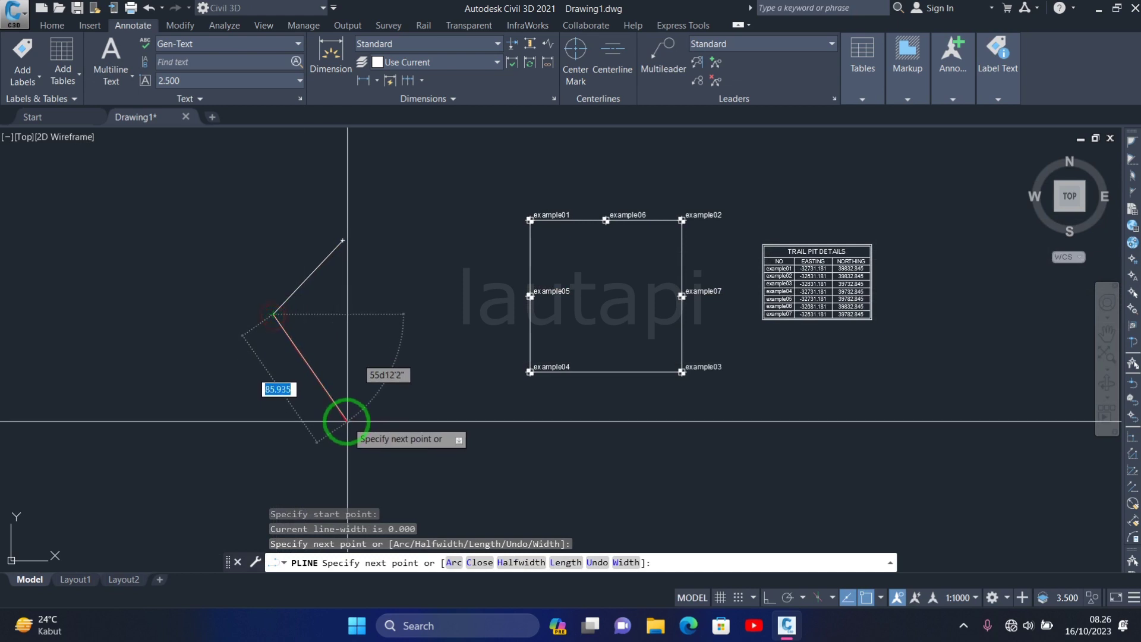
left_click(346, 421)
left_click(454, 382)
left_click(468, 263)
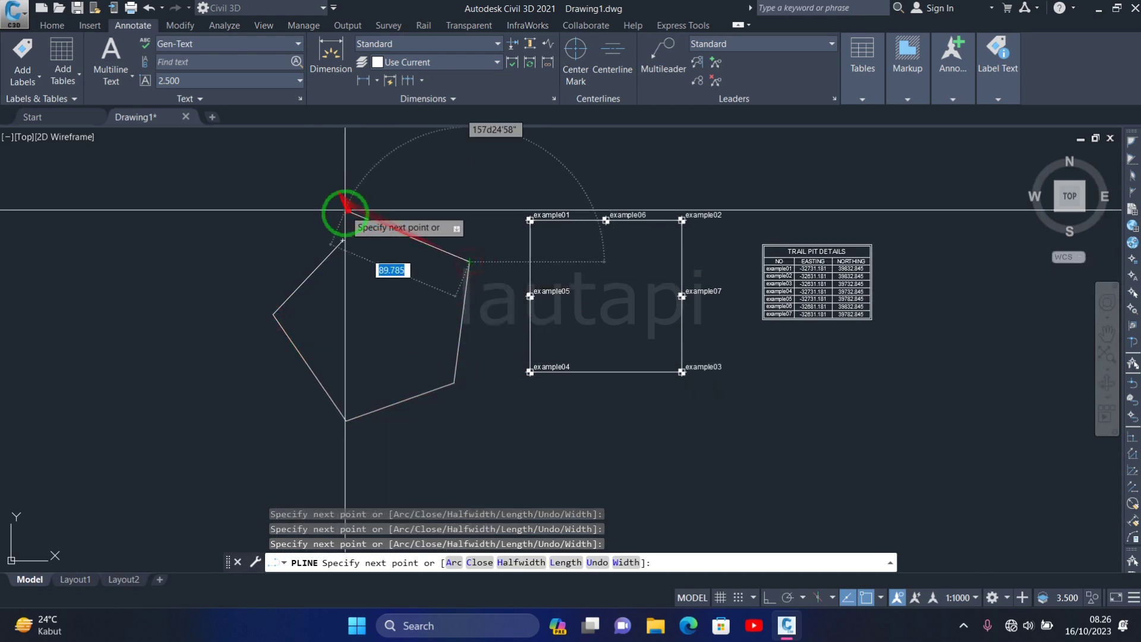
left_click(345, 240)
key("Return")
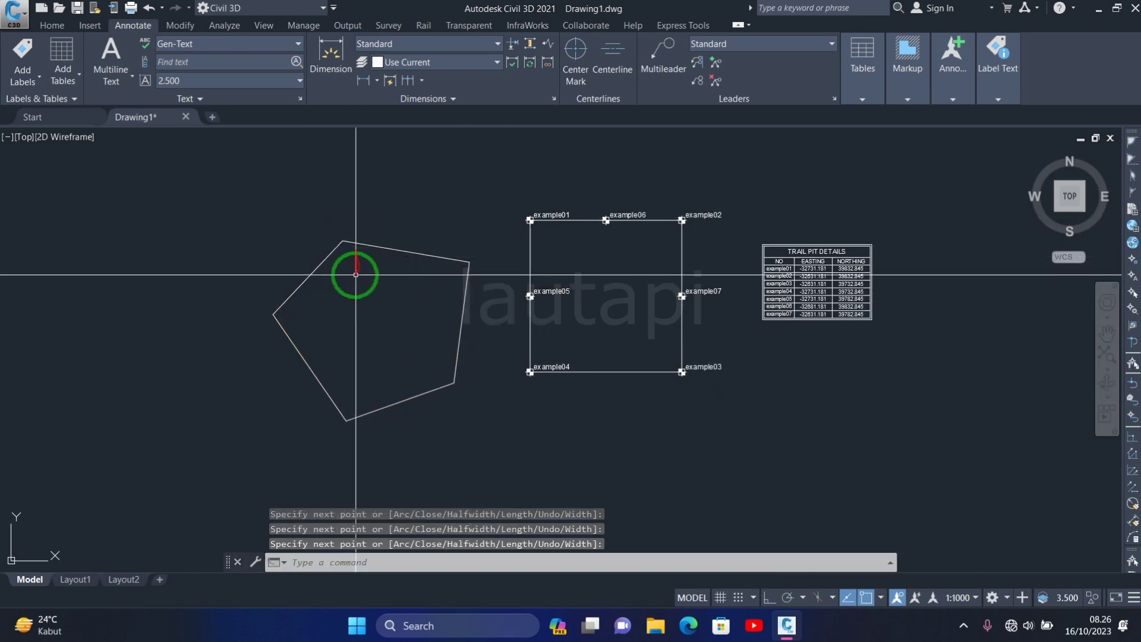
middle_click_drag(358, 281, 447, 269)
scroll(525, 267, "up", 2)
middle_click_drag(525, 267, 493, 297)
Step: Run CODE with scale 1:2000, label prefix 'contoh' and starting number 101
type("code")
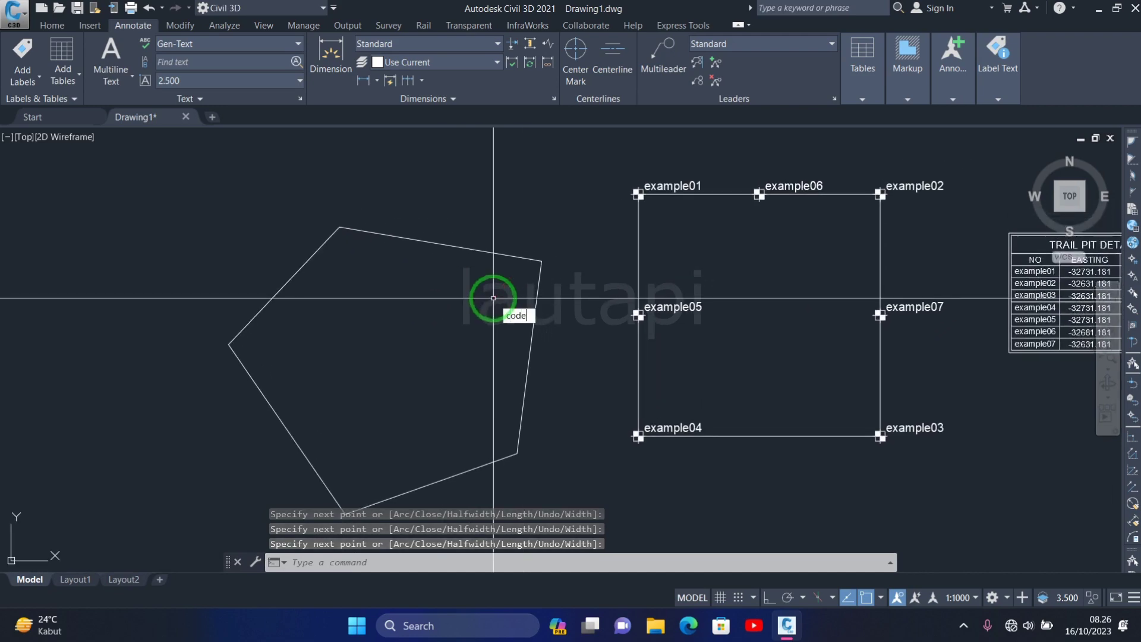
key("Return")
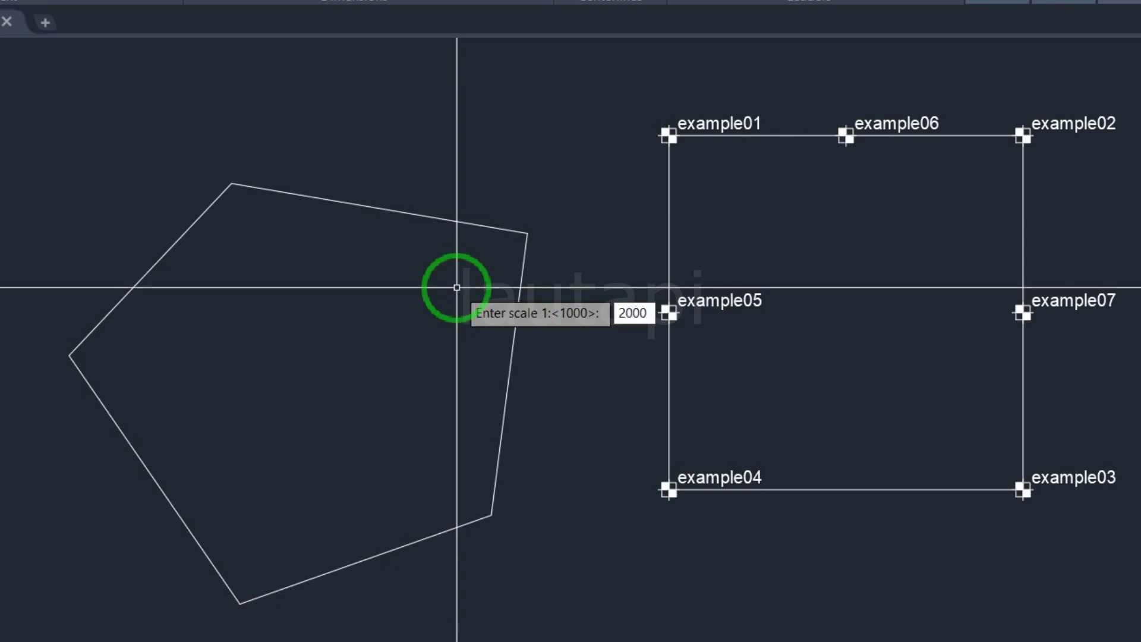
key("Return")
key("BackSpace")
type("contoh")
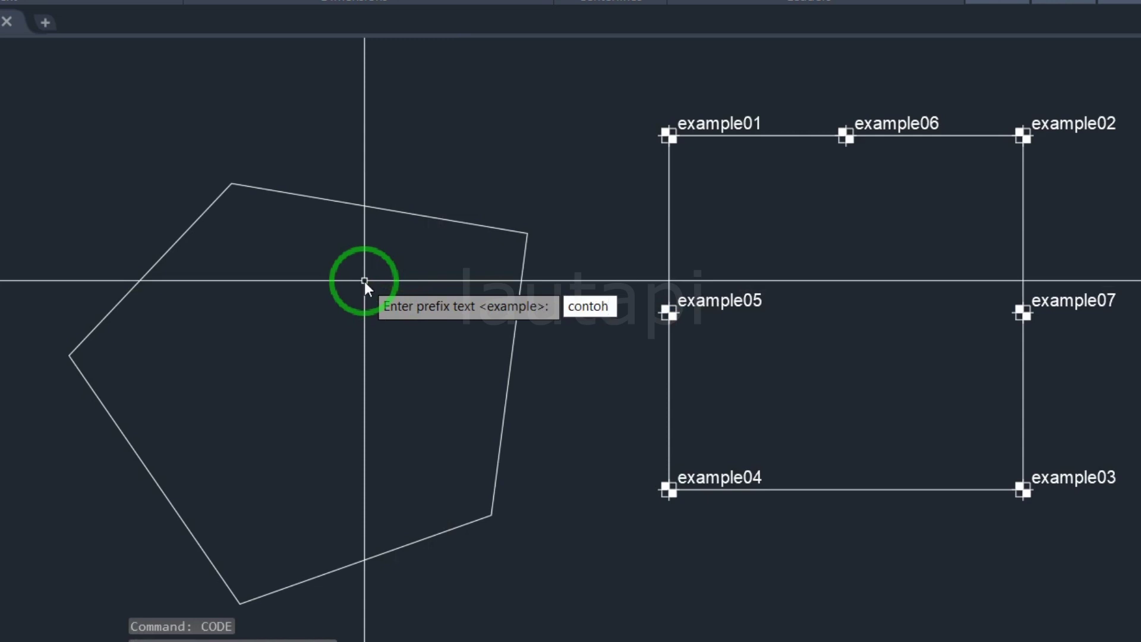
key("Return")
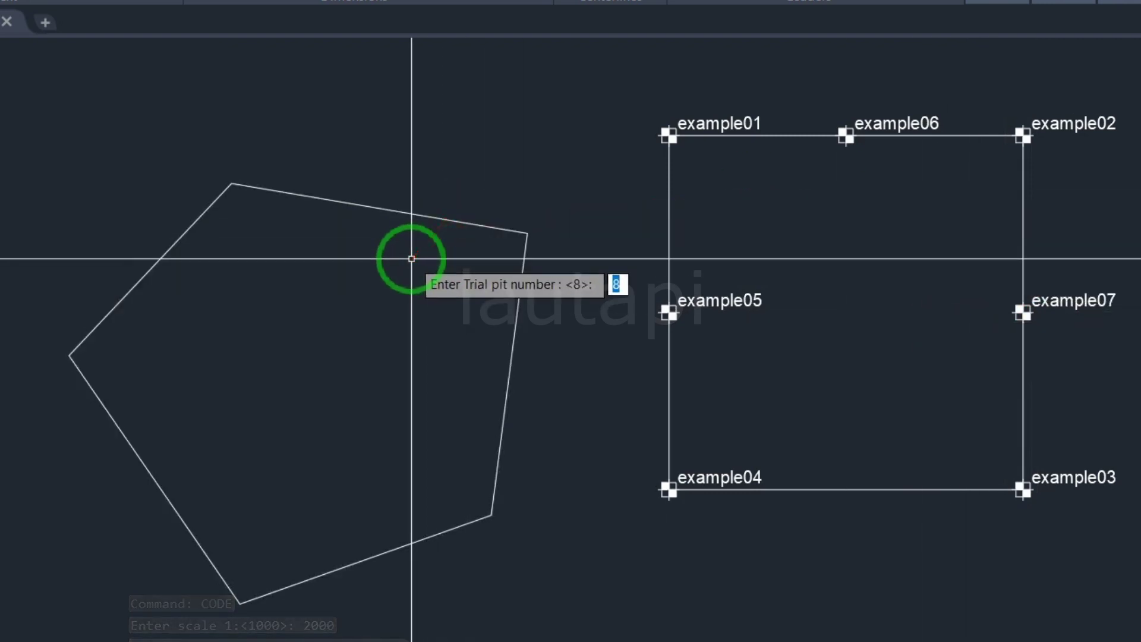
type("101")
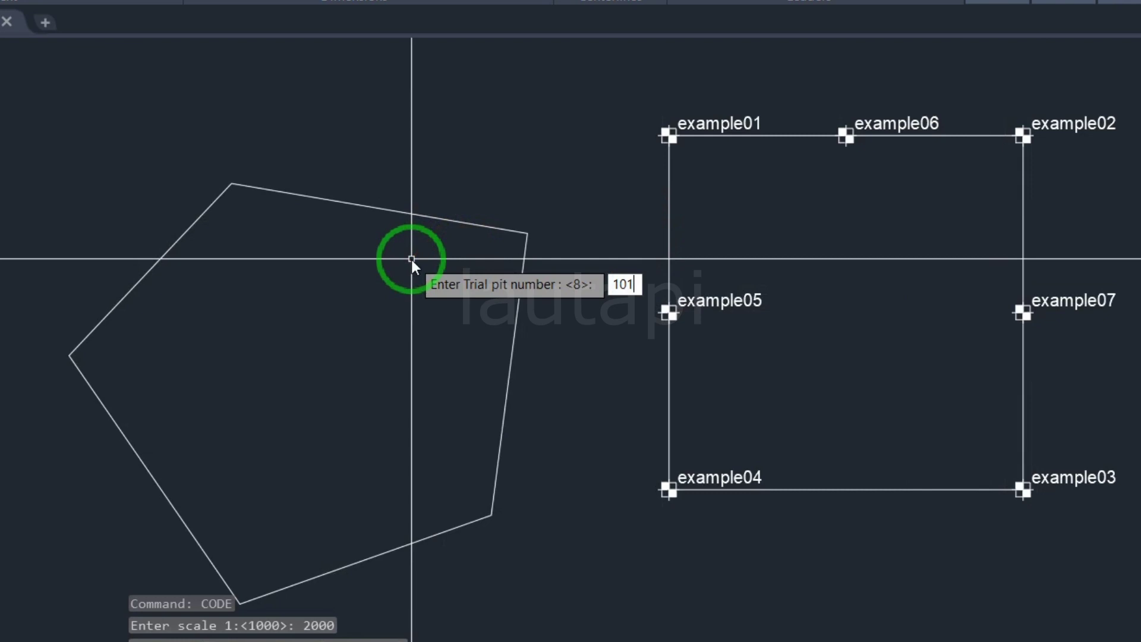
key("Return")
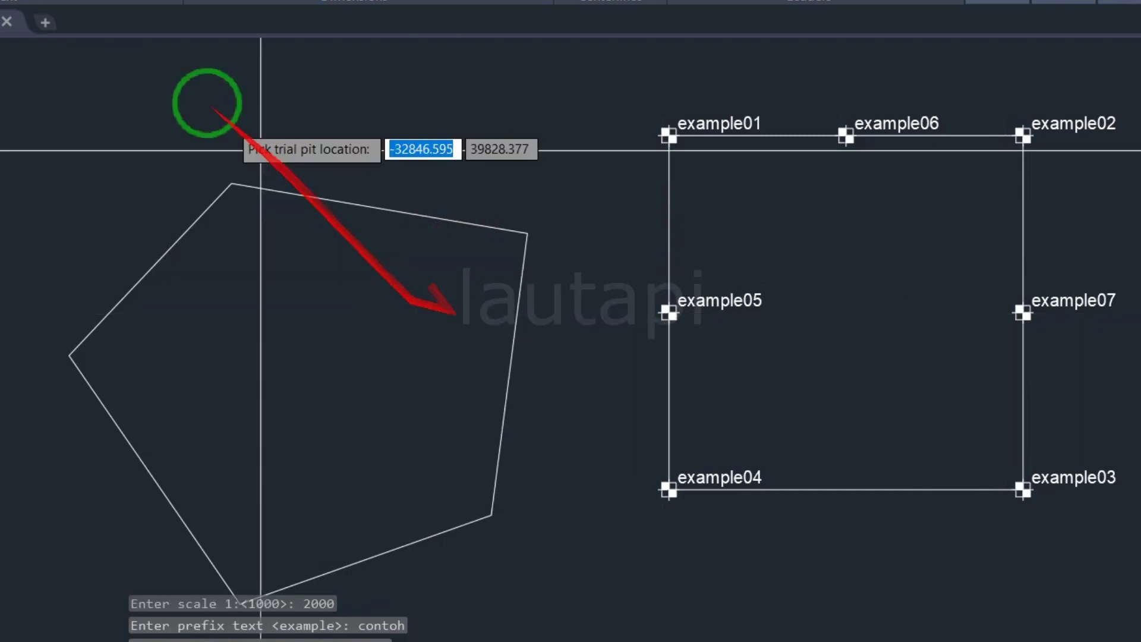
Step: Place contoh101–105 on the pentagon's five vertices and contoh106 inside it
left_click(232, 183)
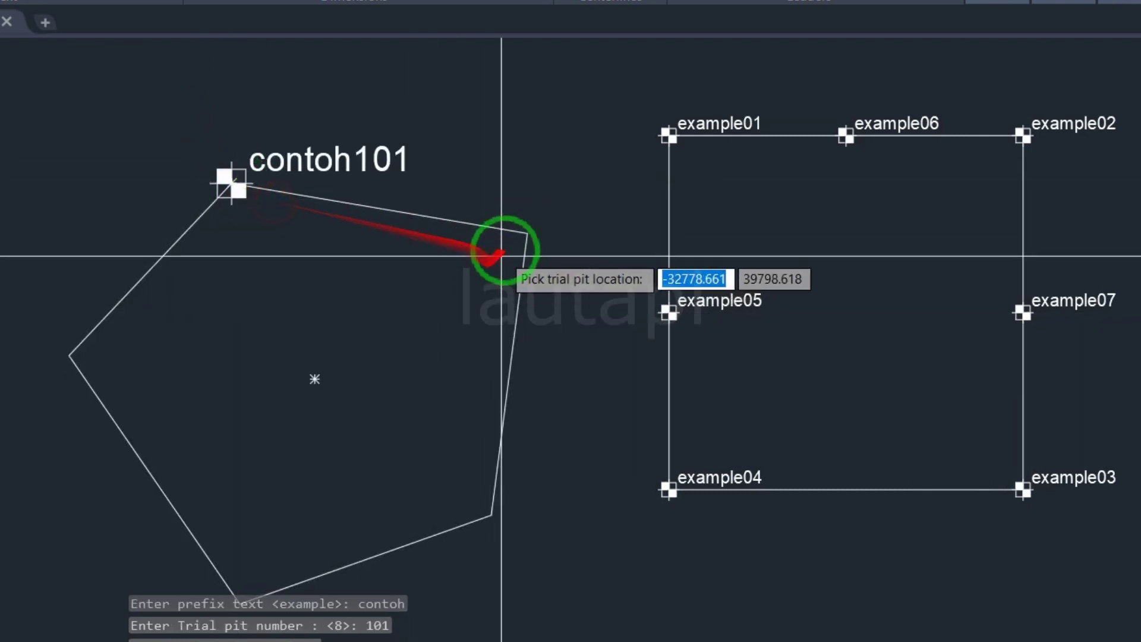
left_click(527, 233)
middle_click_drag(579, 308, 570, 216)
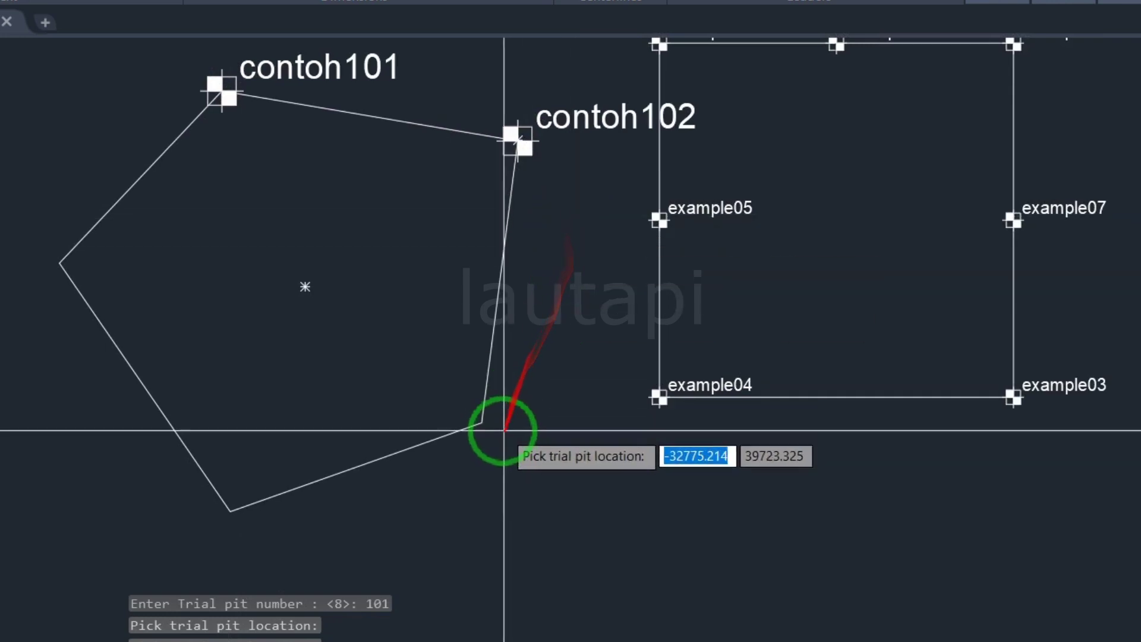
left_click(481, 423)
left_click(231, 509)
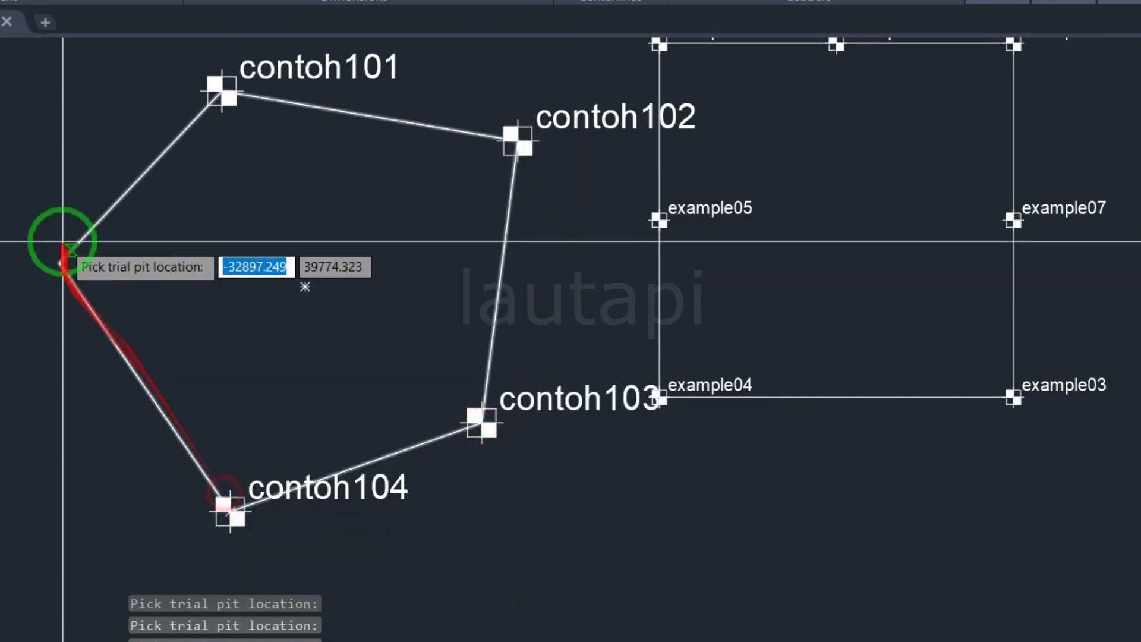
left_click(59, 262)
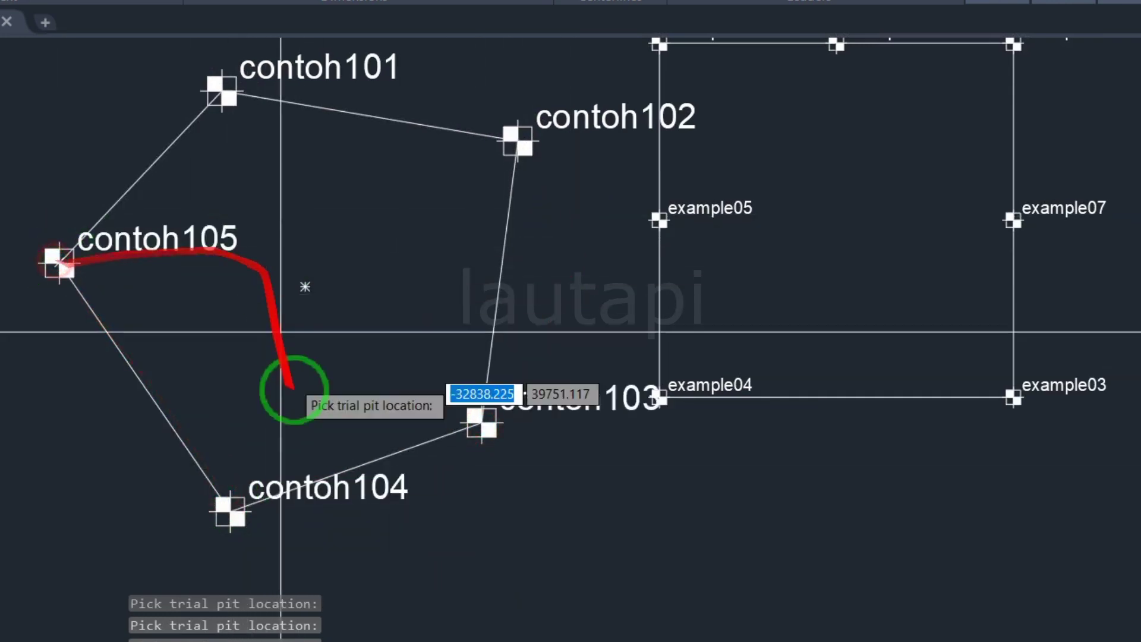
left_click(304, 285)
scroll(426, 286, "down", 4)
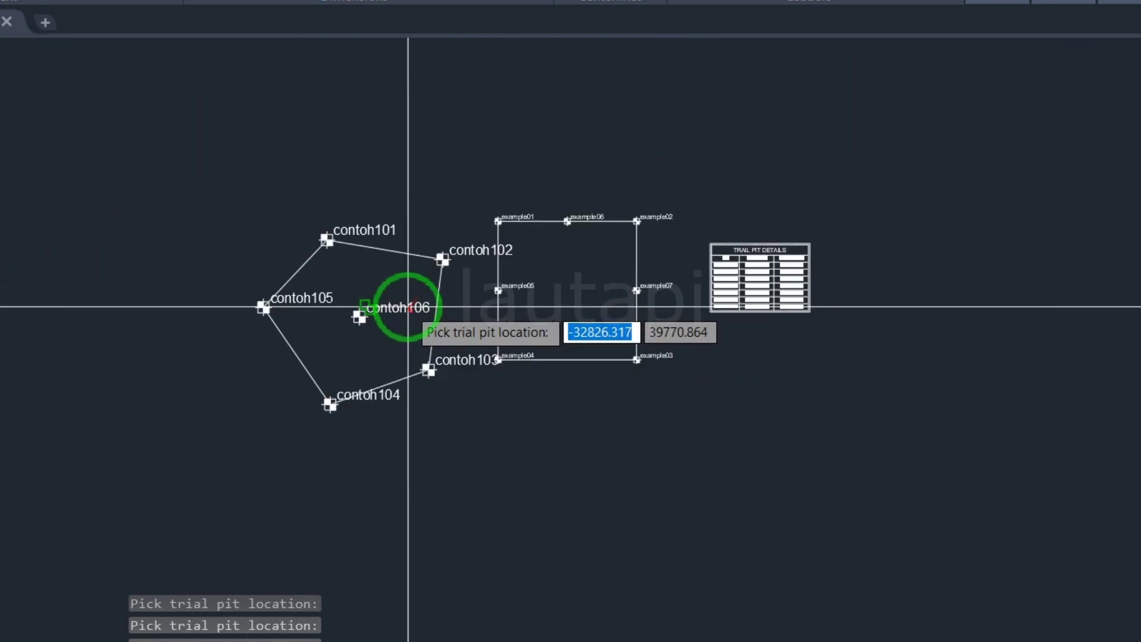
scroll(479, 336, "up", 2)
key("Escape")
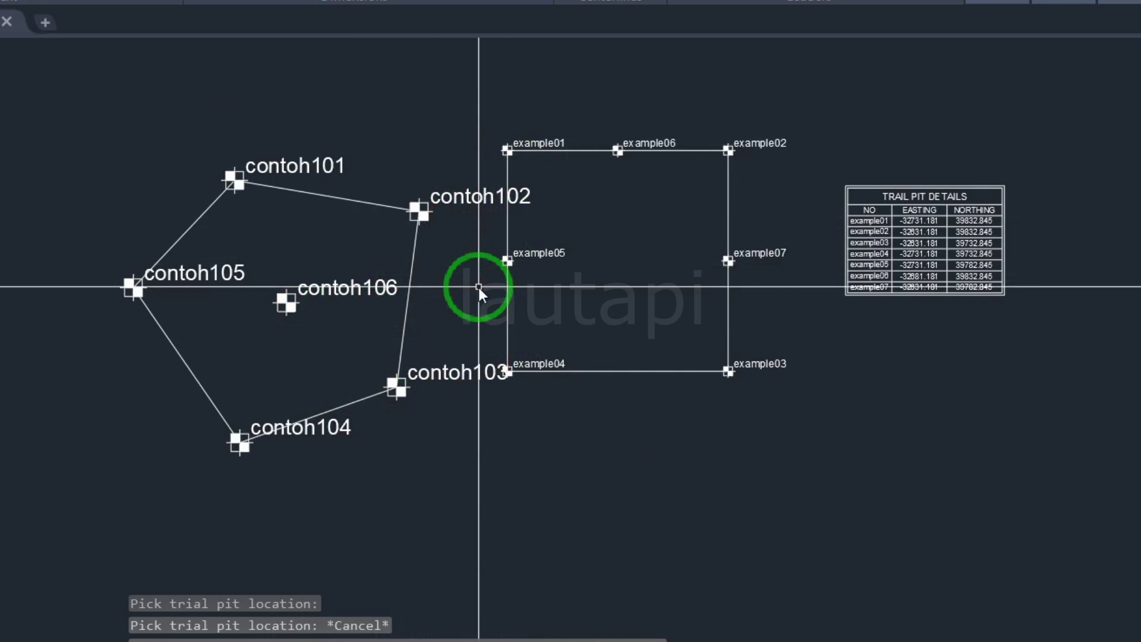
Step: Generate a TRAIL PIT DETAILS table of all points, contoh101–106 and example01–07, on Layout1
type("XYZtable")
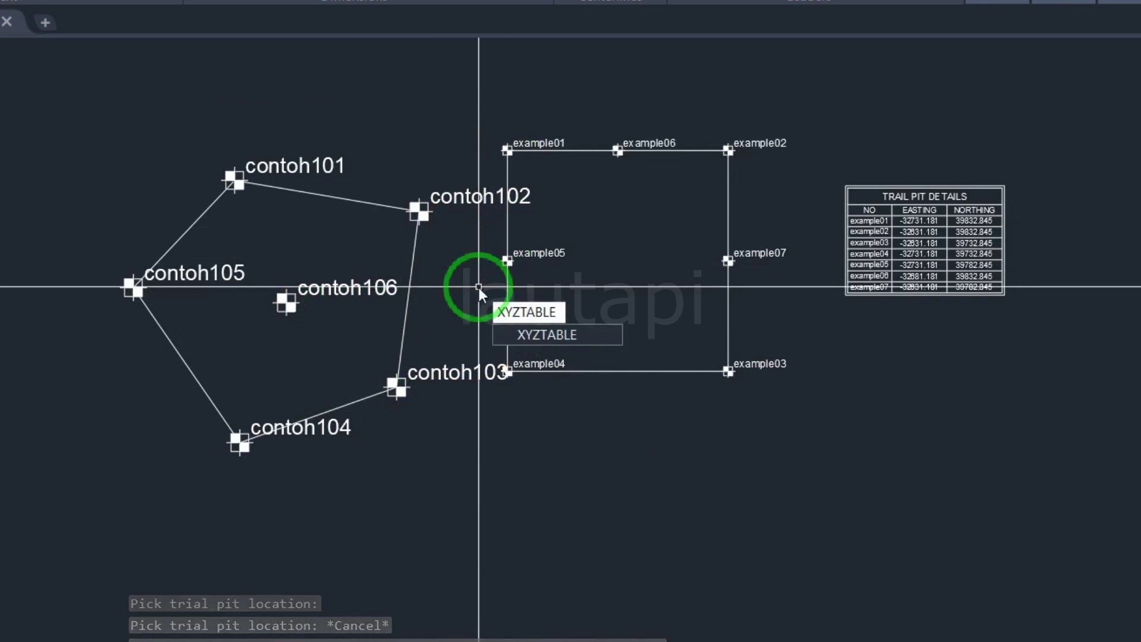
key("Return")
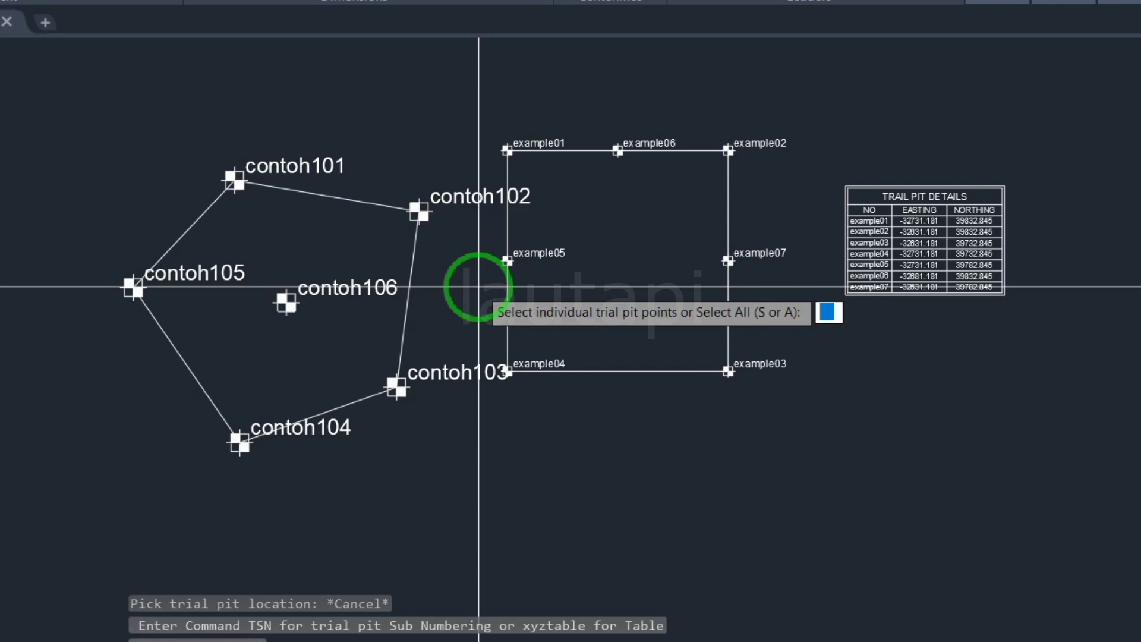
type("a")
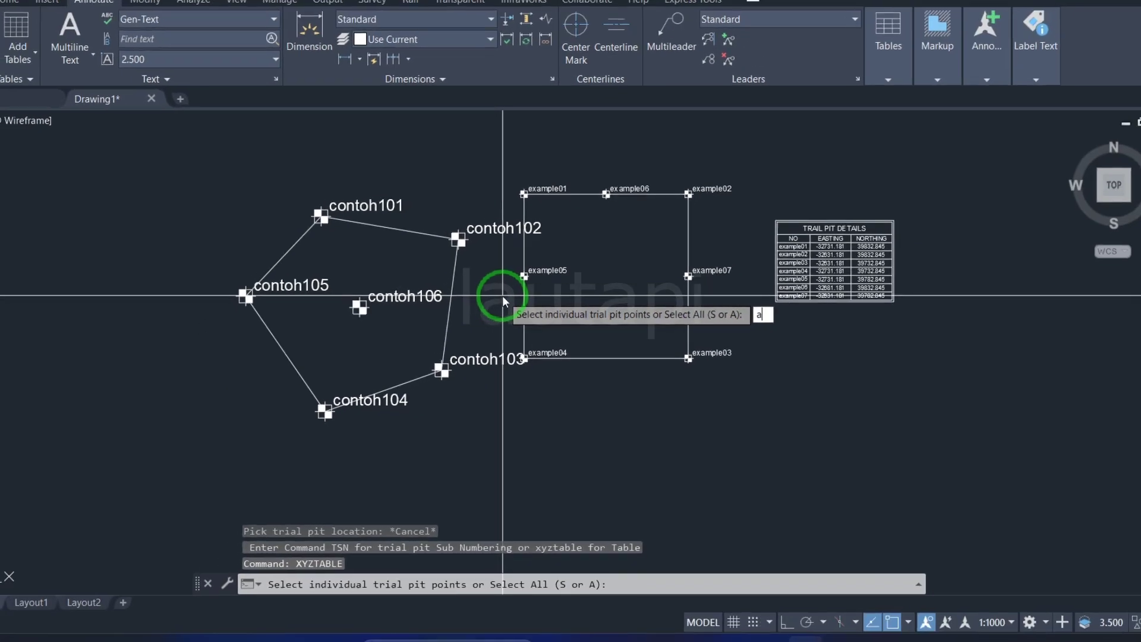
key("Return")
scroll(508, 297, "down", 5)
scroll(508, 296, "up", 1)
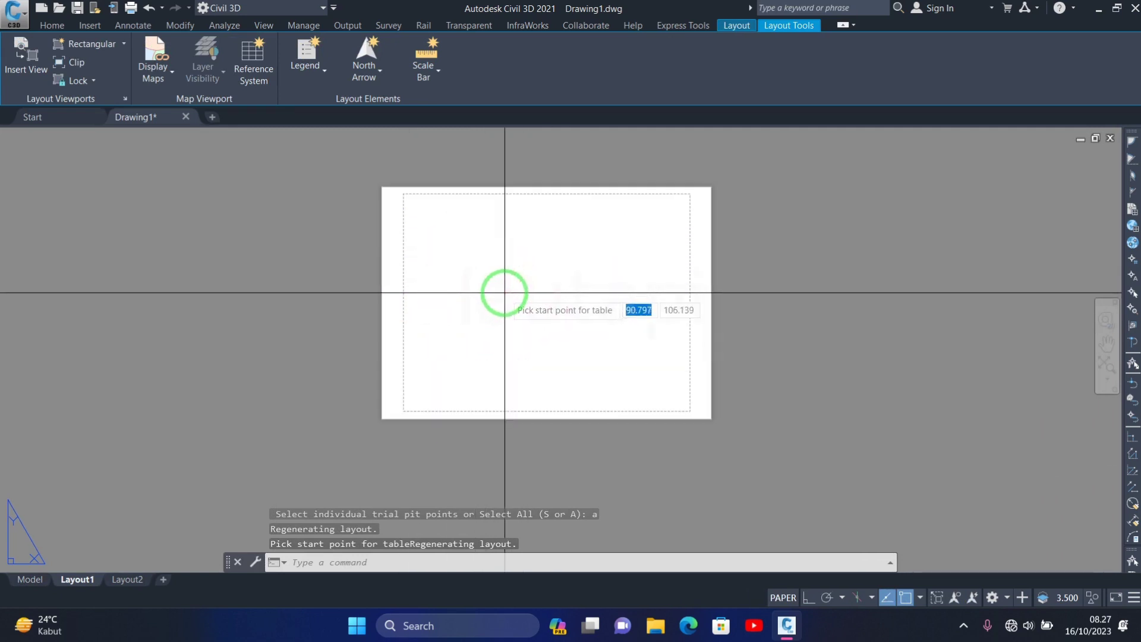
scroll(499, 296, "up", 2)
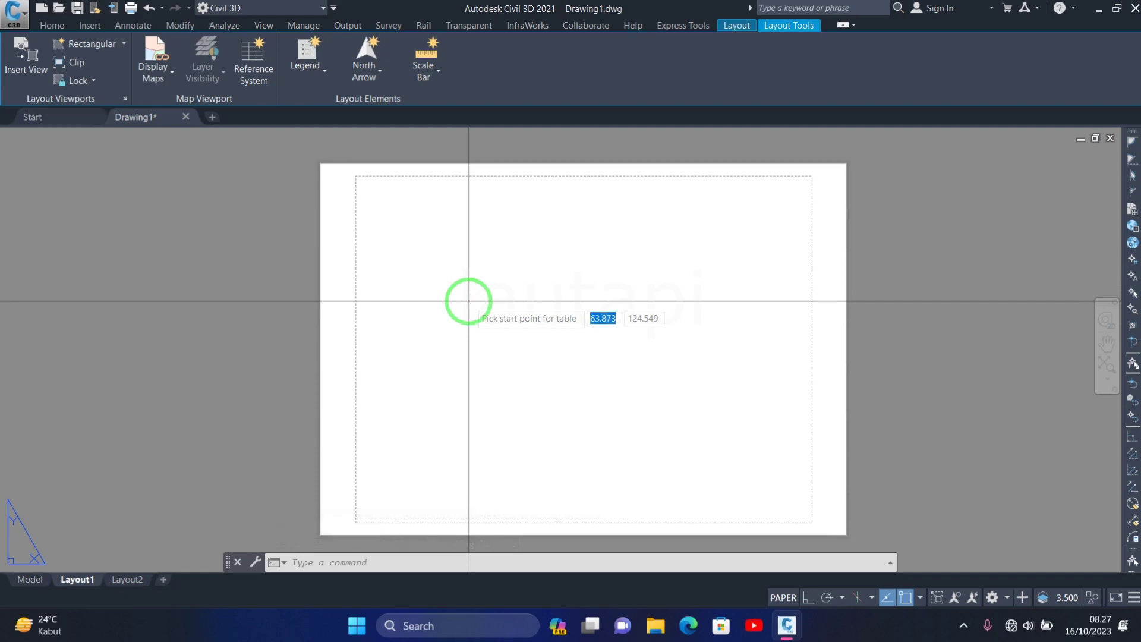
left_click(469, 300)
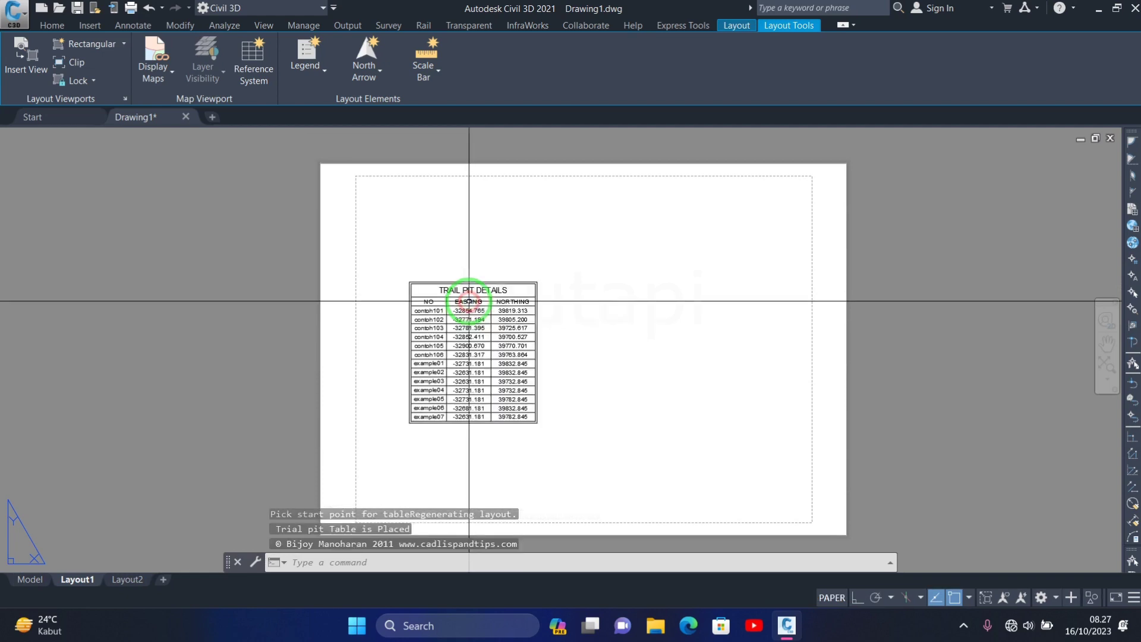
Step: Cut the new table from Layout1 and return to model space
left_click(573, 440)
left_click(364, 211)
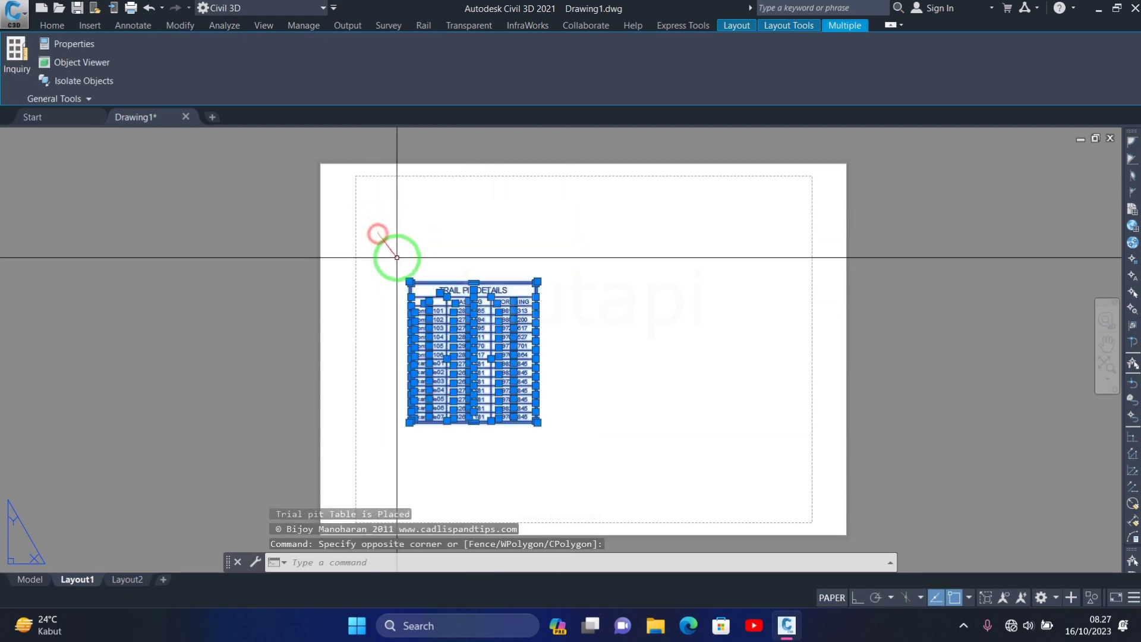
key("ctrl+x")
left_click(30, 579)
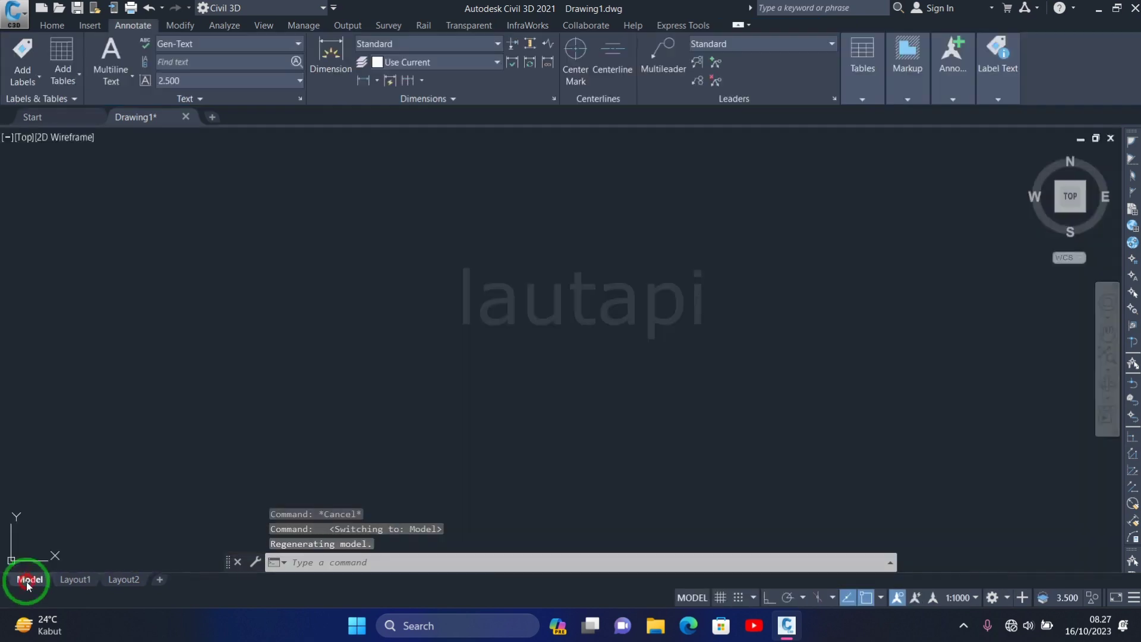
Step: Paste the combined table into model space left of the contoh pentagon
key("ctrl+v")
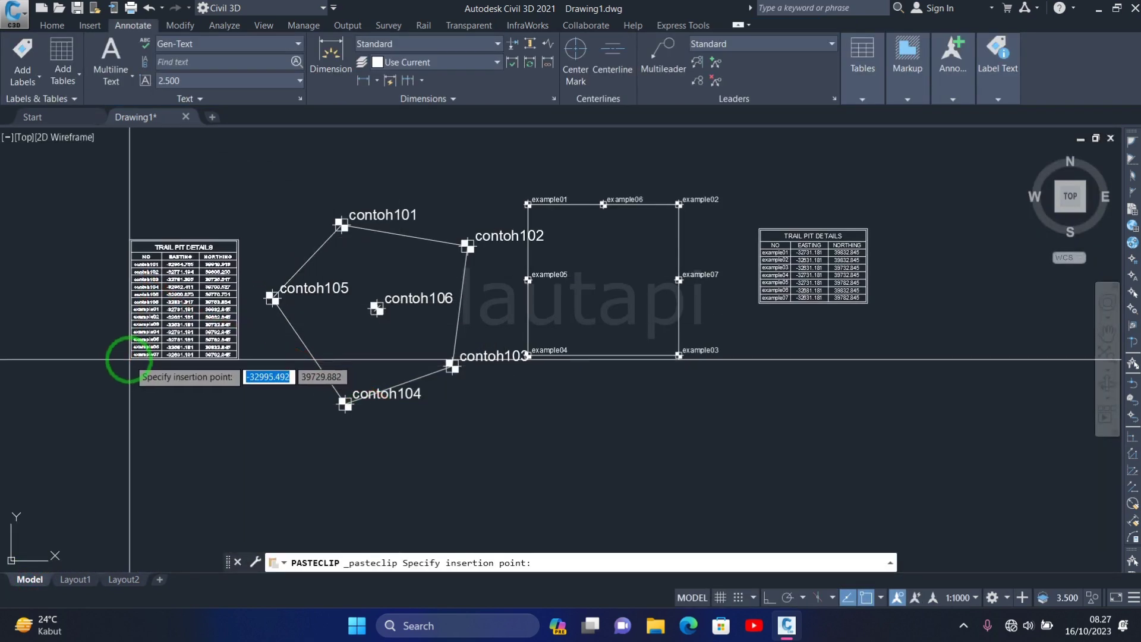
mouse_move(247, 377)
middle_mouse_down()
mouse_move(407, 397)
mouse_move(489, 428)
mouse_move(565, 382)
middle_mouse_up()
scroll(440, 395, "up", 3)
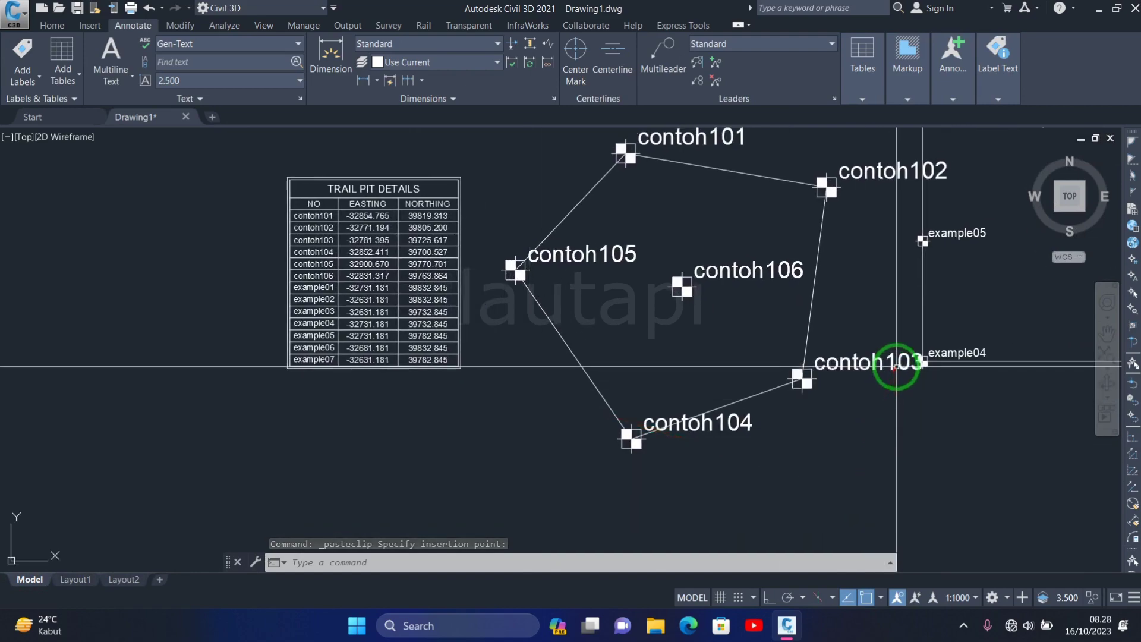
key("Escape")
Step: List contoh103 to confirm X=-32781.395, Y=39725.617 matches its table row
left_click(832, 380)
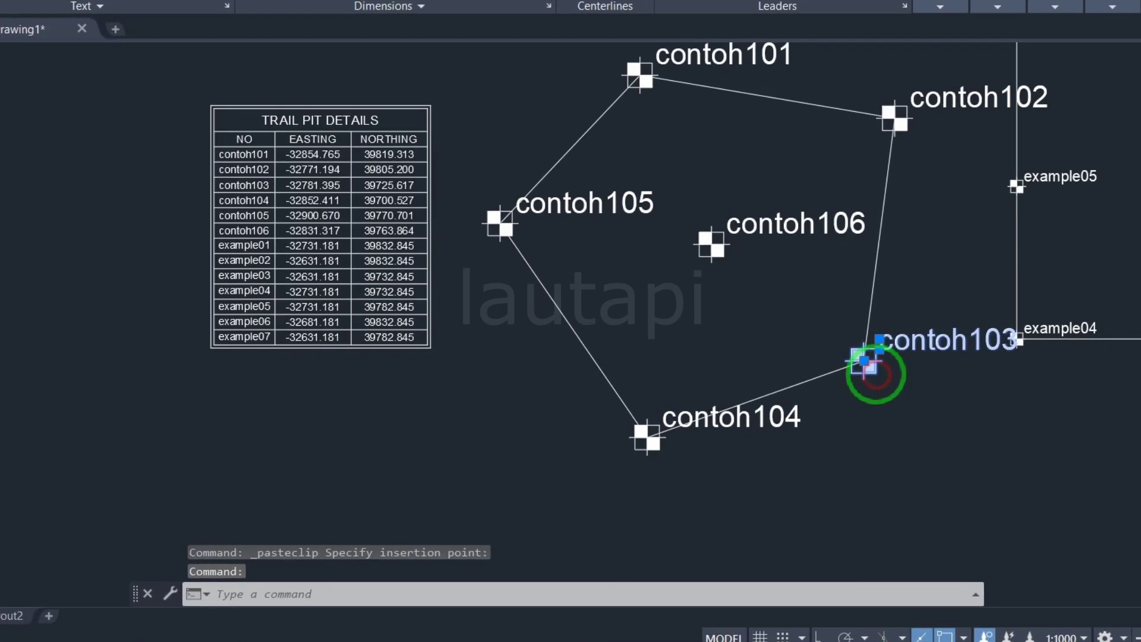
type("list")
key("Return")
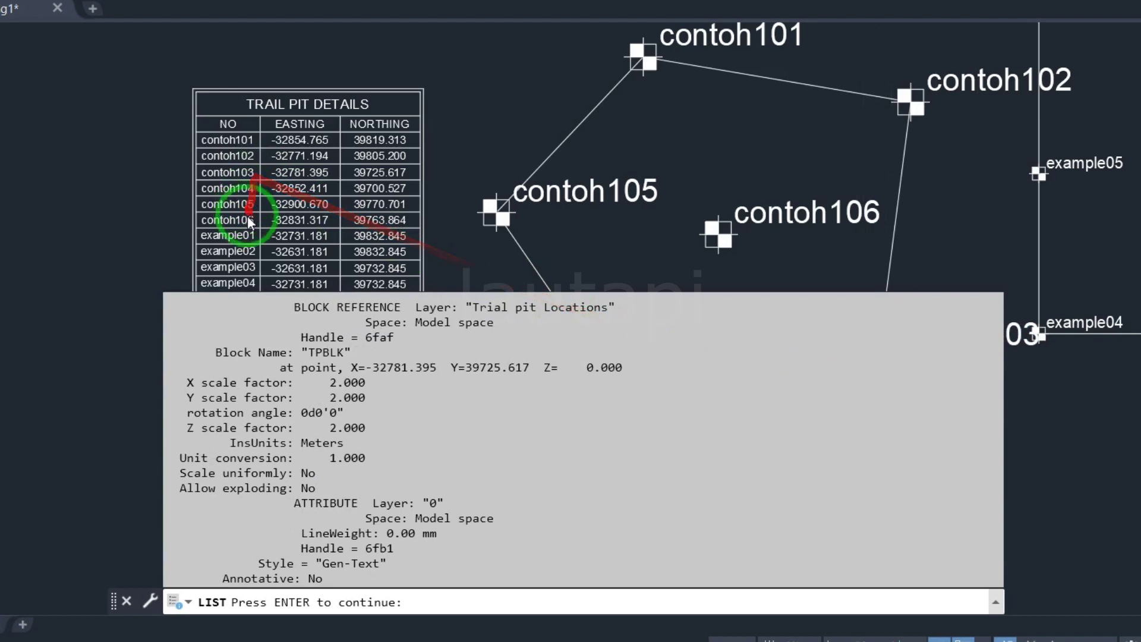
left_click(253, 230)
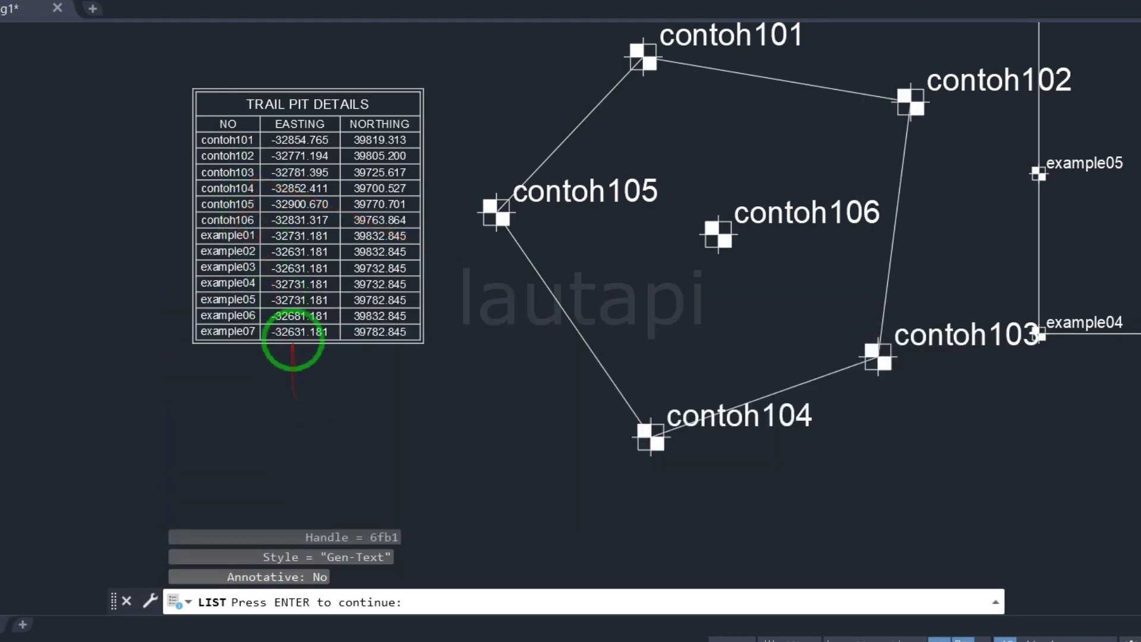
key("Return")
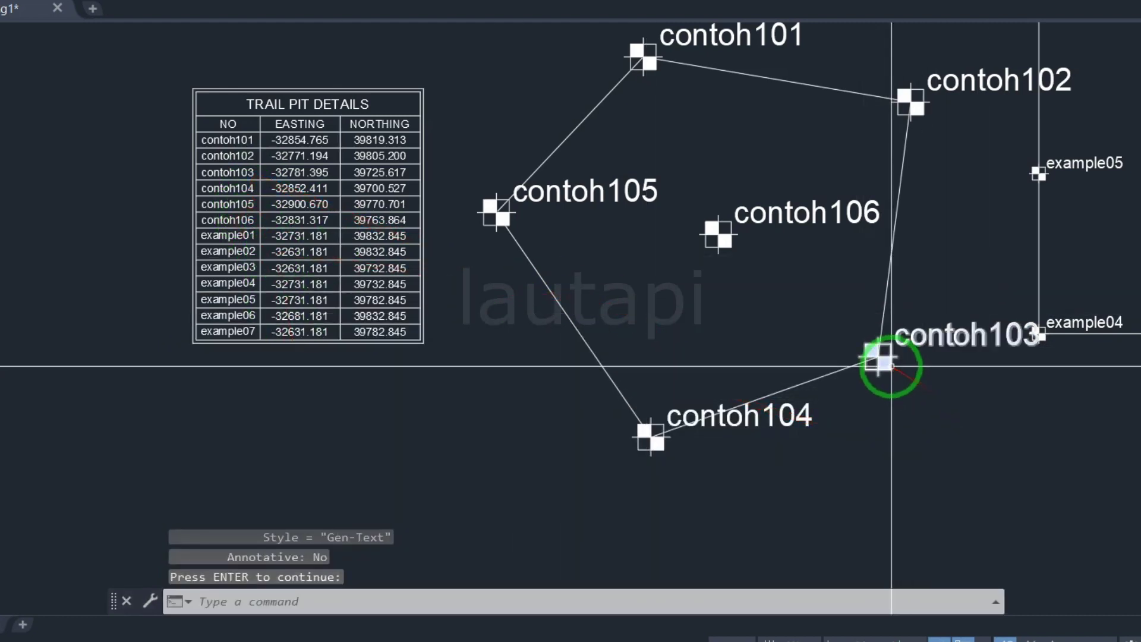
left_click(891, 366)
key("Return")
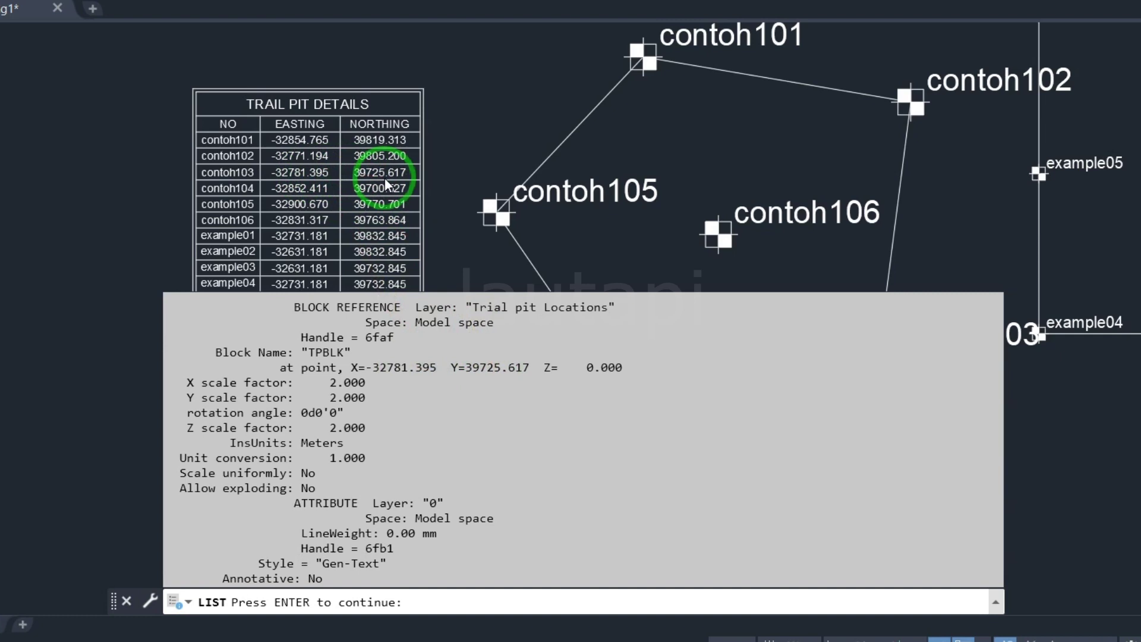
left_click(471, 171)
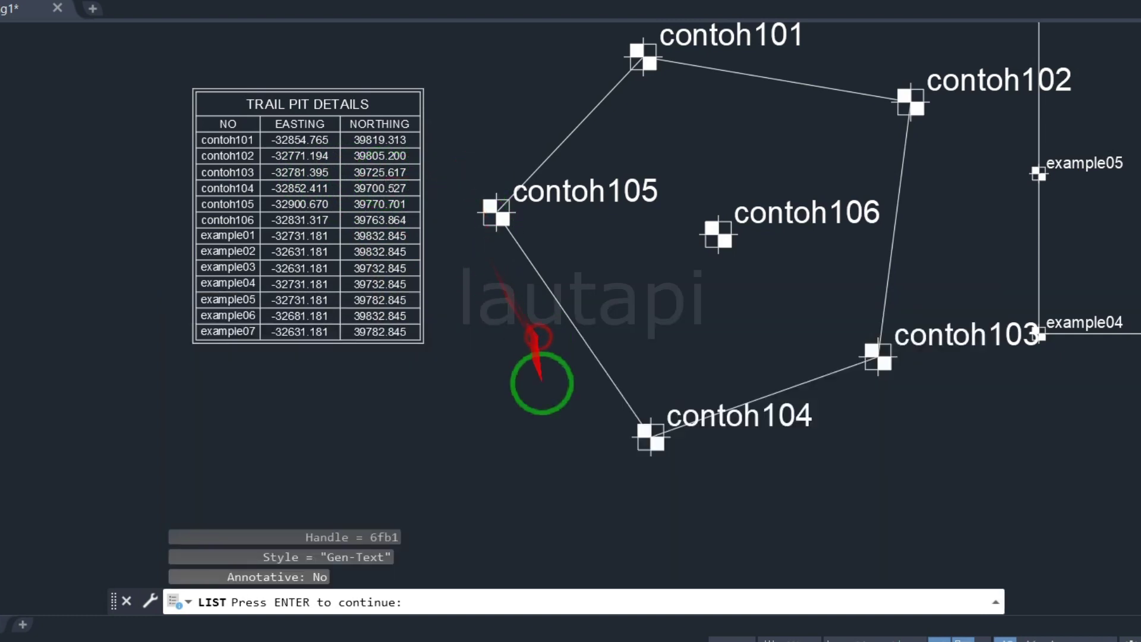
key("Return")
scroll(229, 135, "up", 2)
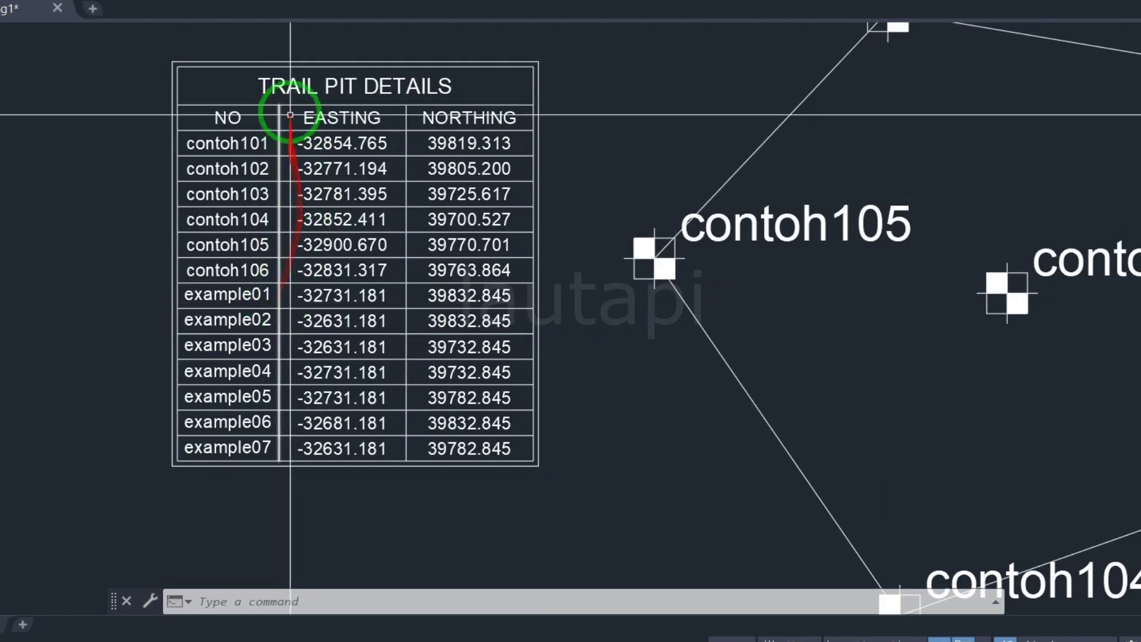
scroll(237, 282, "down", 2)
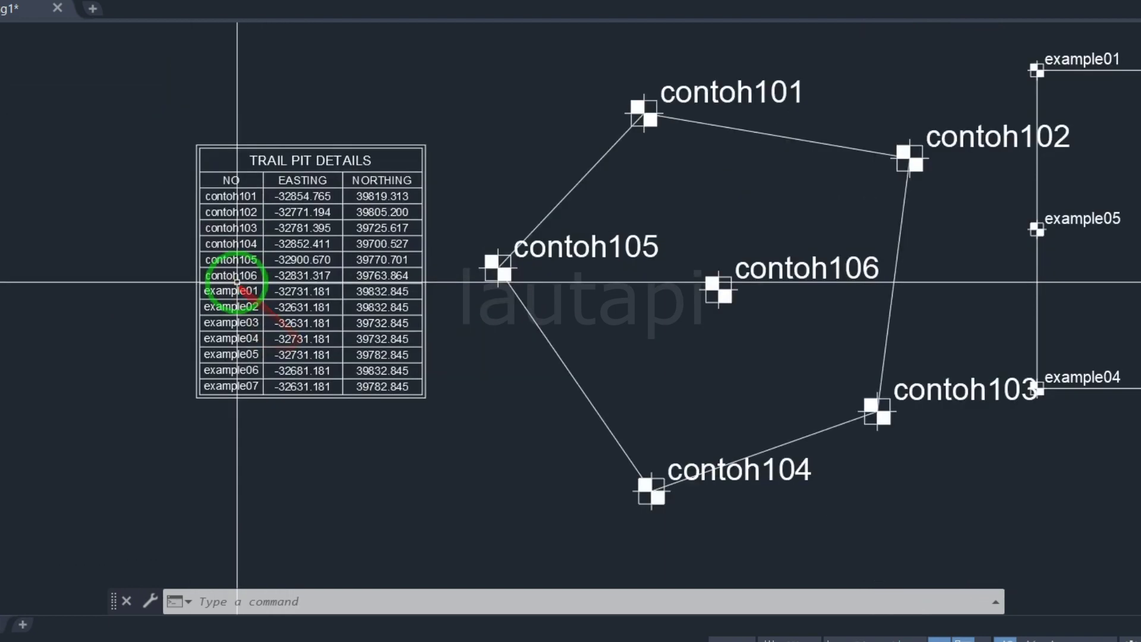
scroll(826, 145, "down", 2)
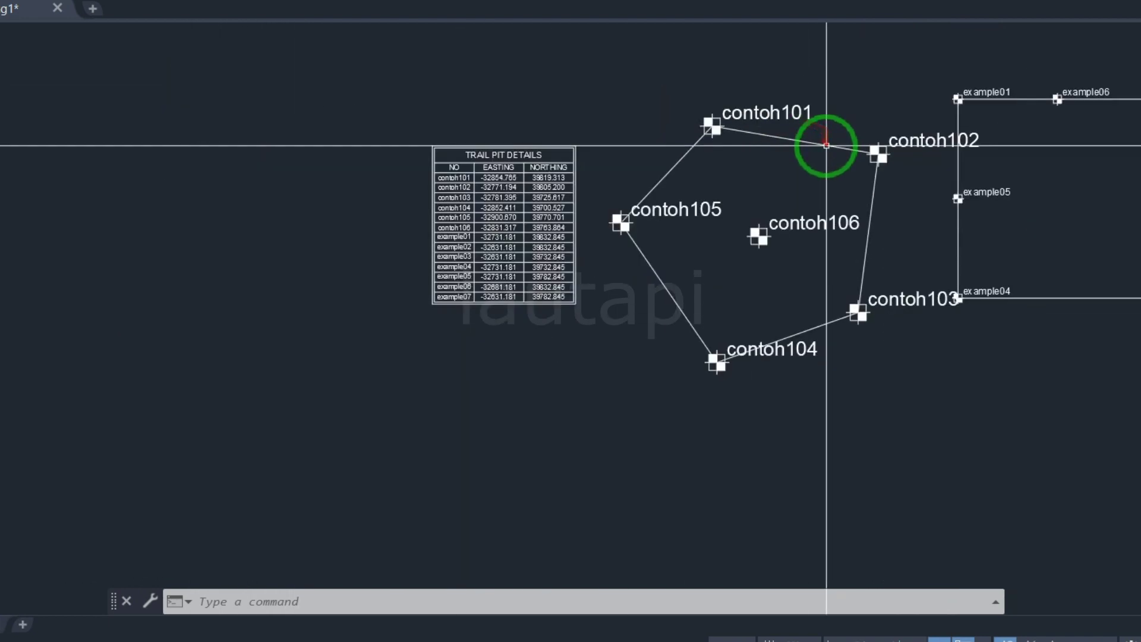
middle_click_drag(817, 146, 701, 197)
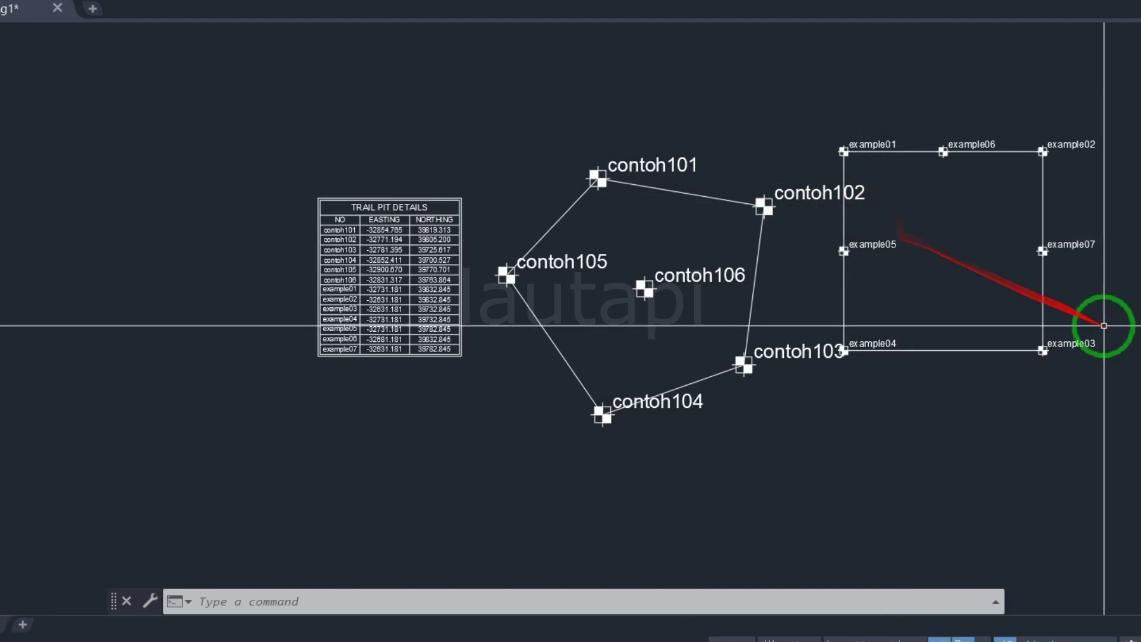
scroll(1103, 326, "up", 2)
scroll(988, 204, "down", 2)
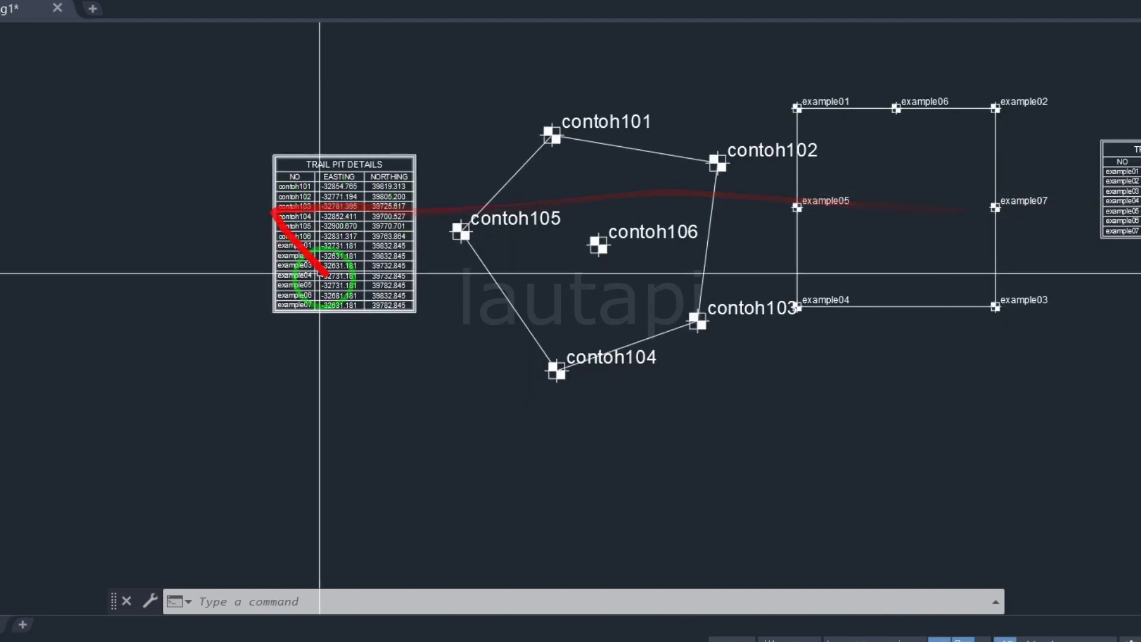
scroll(320, 273, "up", 4)
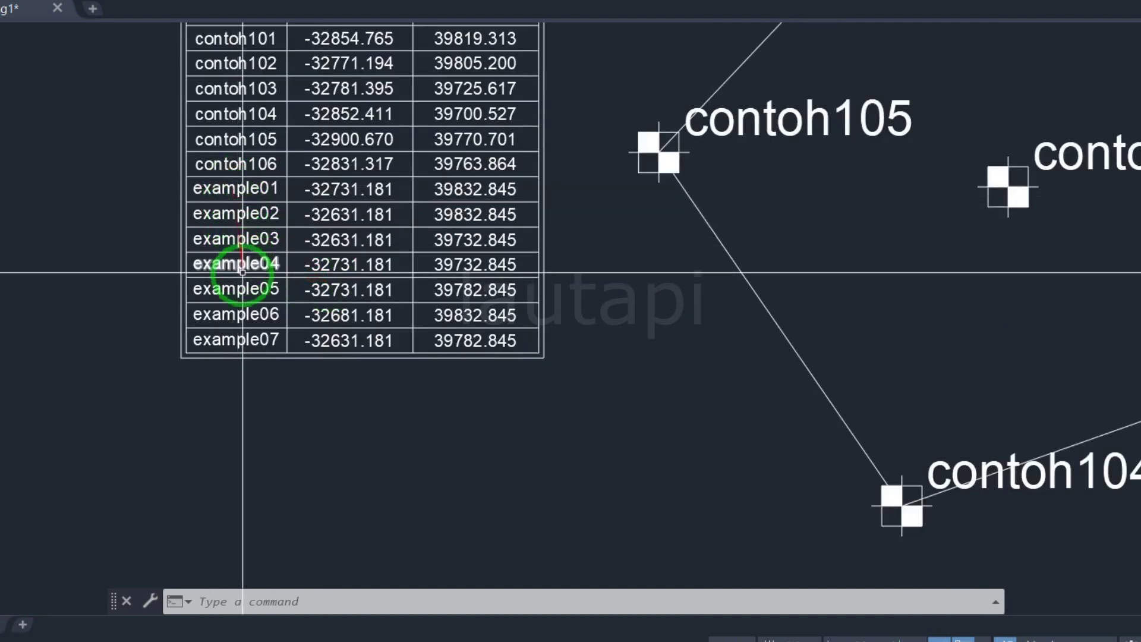
scroll(285, 400, "down", 2)
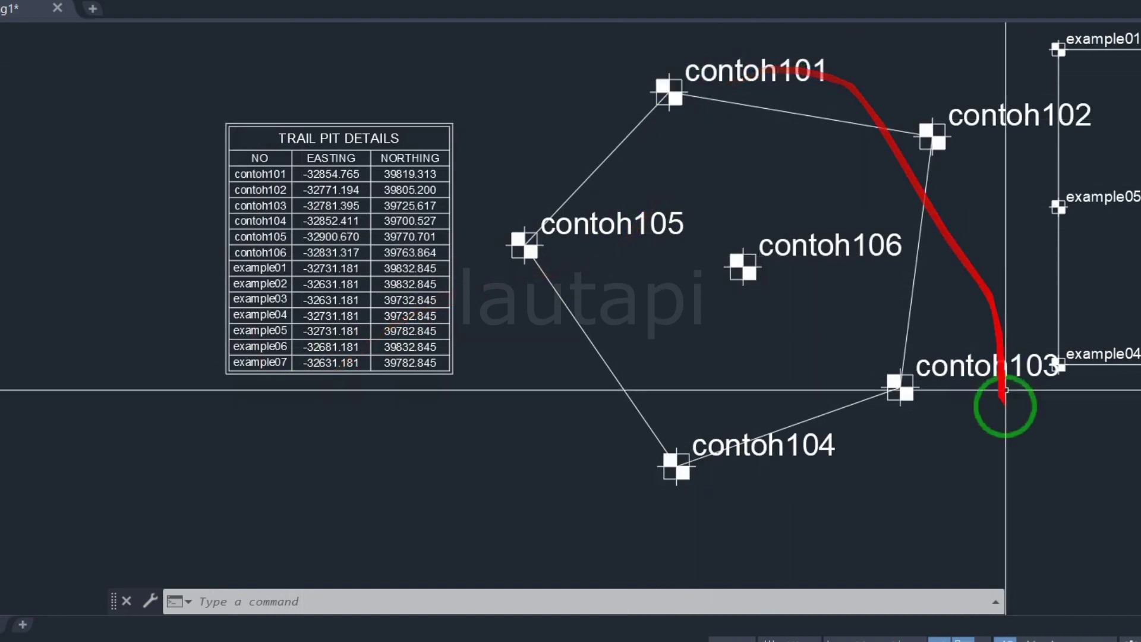
scroll(300, 261, "up", 4)
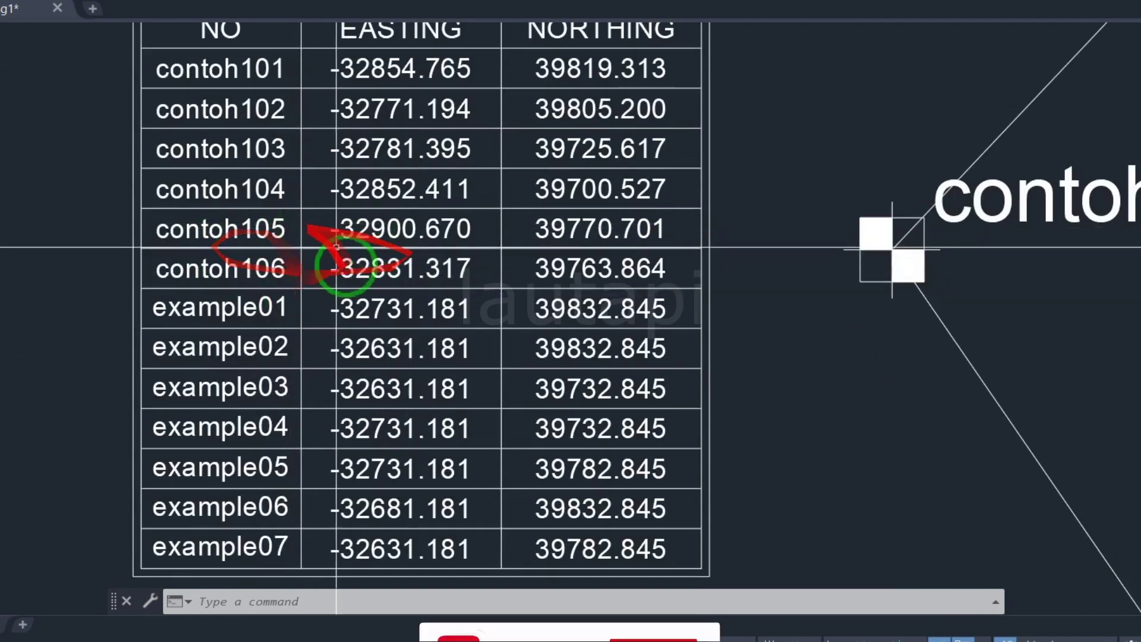
scroll(357, 154, "down", 3)
scroll(369, 155, "up", 4)
Step: Replace the table title TRAIL PIT DETAILS with xyz, then zoom to the full drawing
double_click(370, 166)
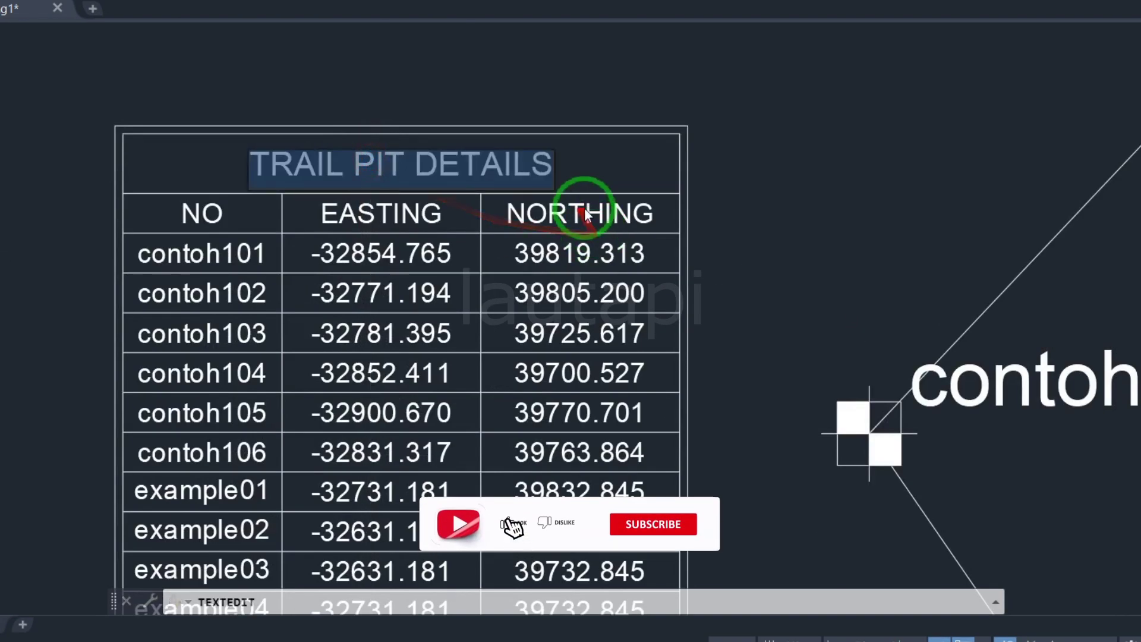
type("xyz")
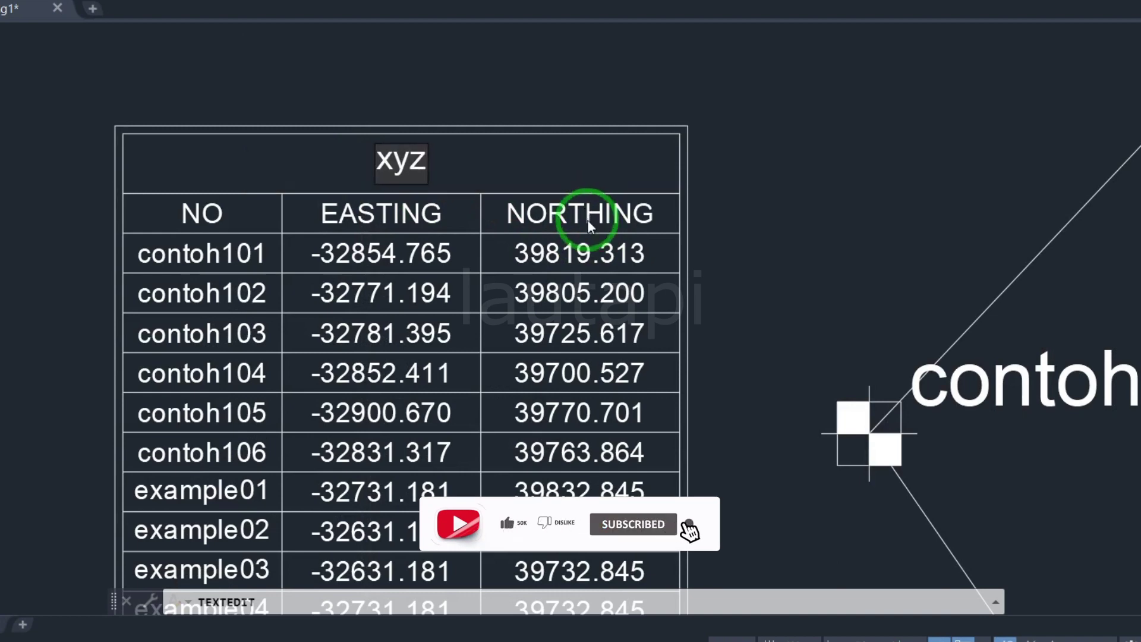
left_click(810, 221)
scroll(675, 168, "down", 3)
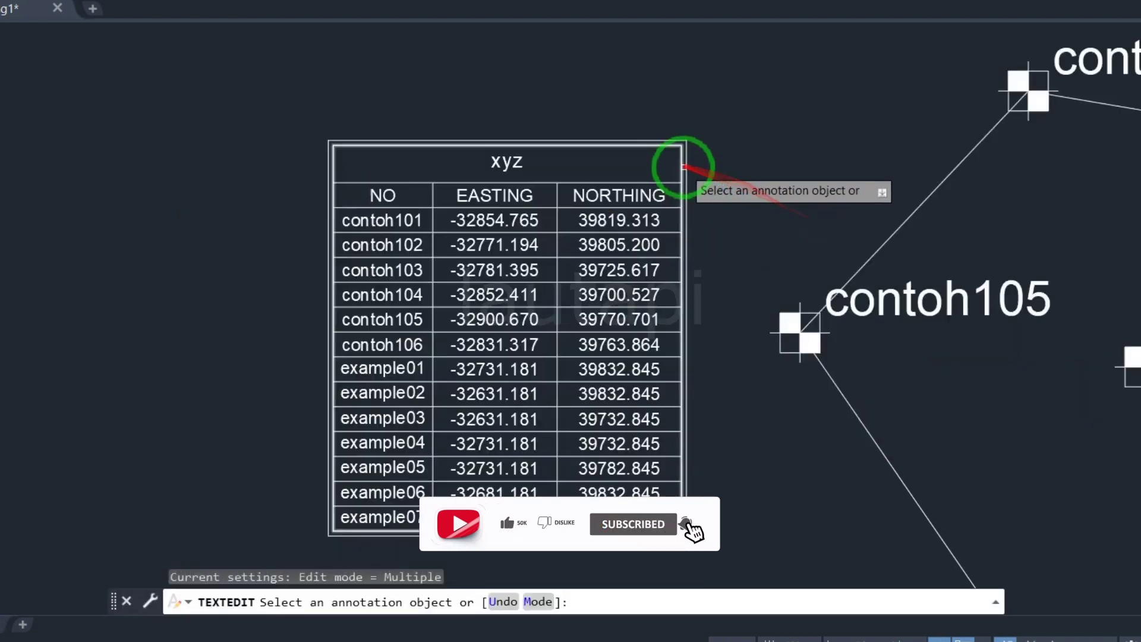
scroll(729, 190, "down", 1)
key("Escape")
scroll(849, 249, "down", 2)
middle_click_drag(848, 250, 514, 297)
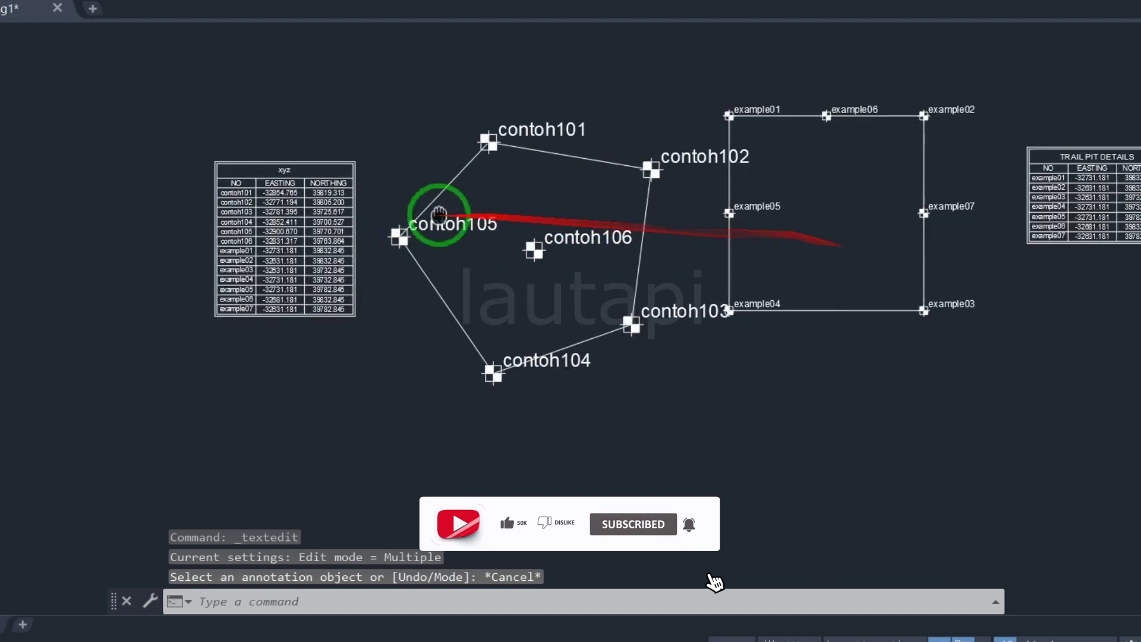
middle_click_drag(572, 319, 518, 257)
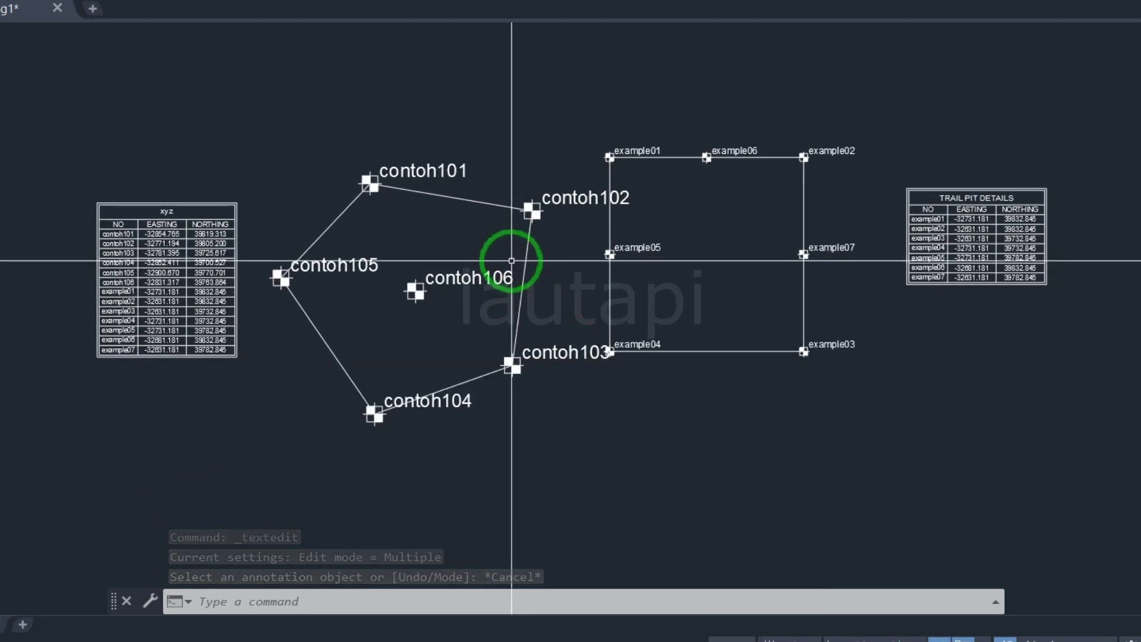
middle_click(518, 258)
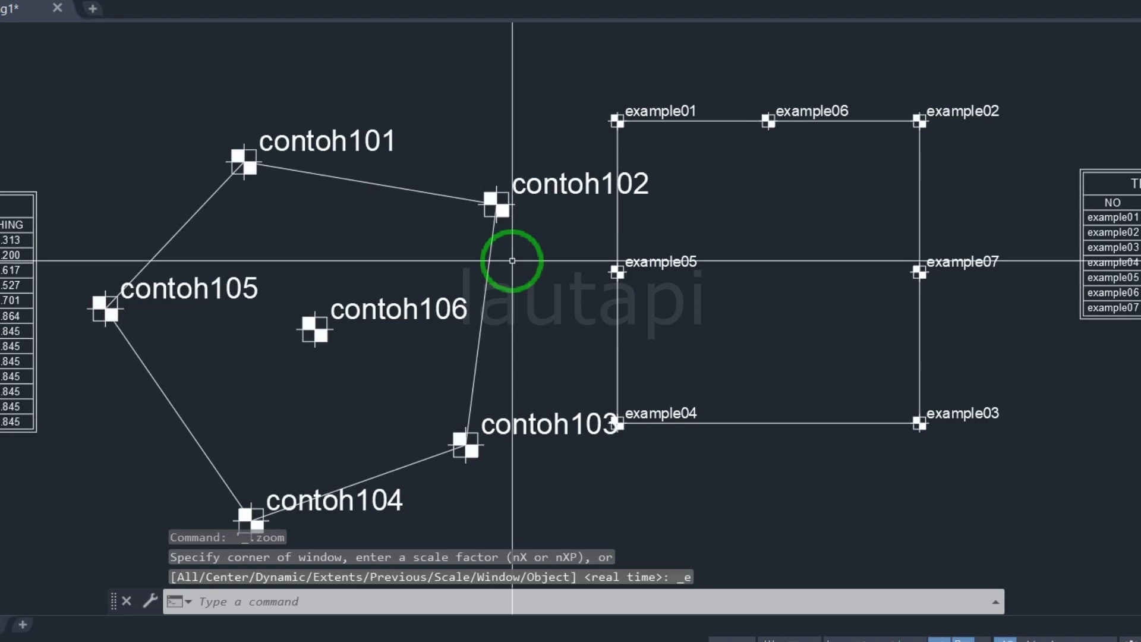